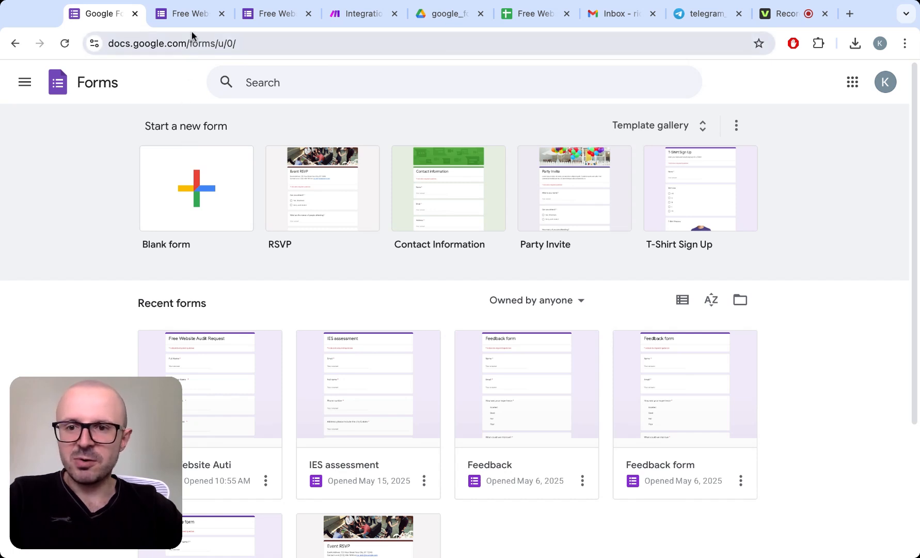
- Examine the questions of the Free Website Audit Request form and open its collected responses
click(192, 16)
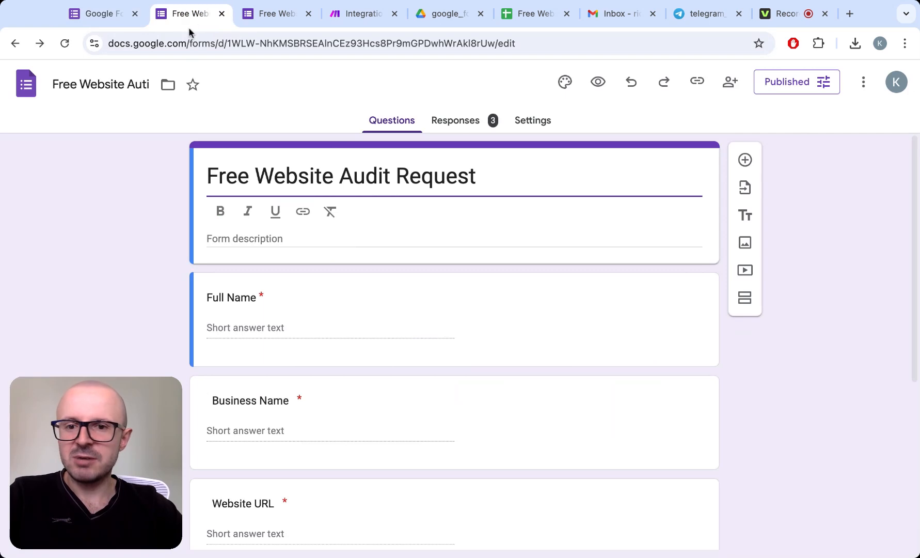
scroll(139, 206, down, 1)
scroll(139, 205, up, 1)
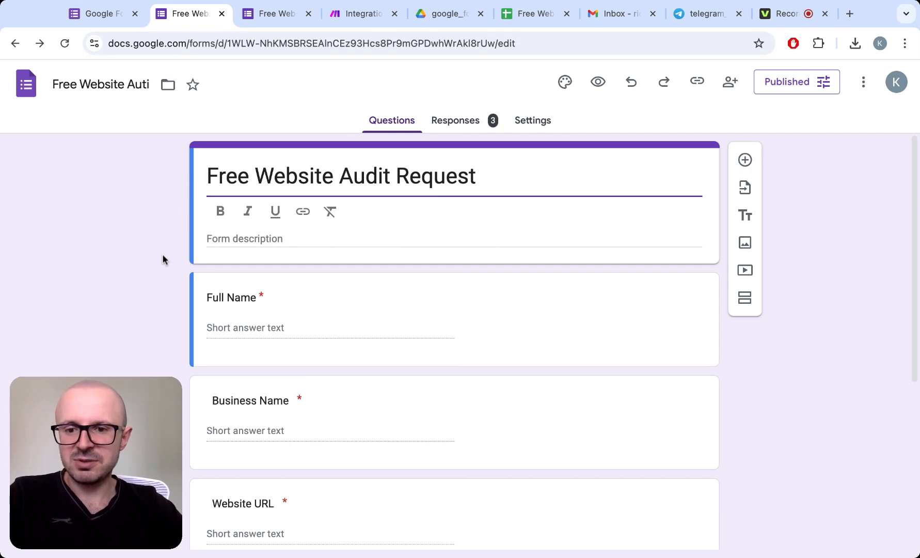
scroll(162, 254, down, 4)
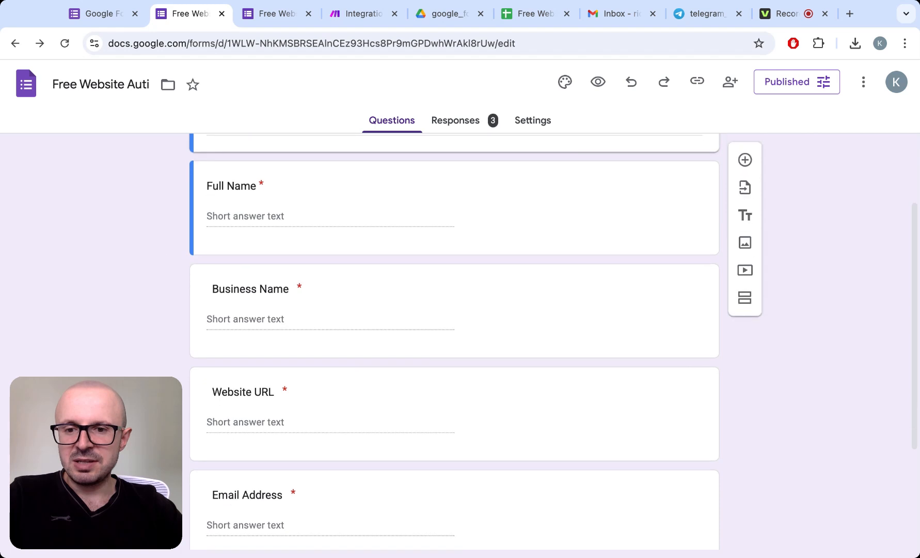
scroll(454, 341, up, 3)
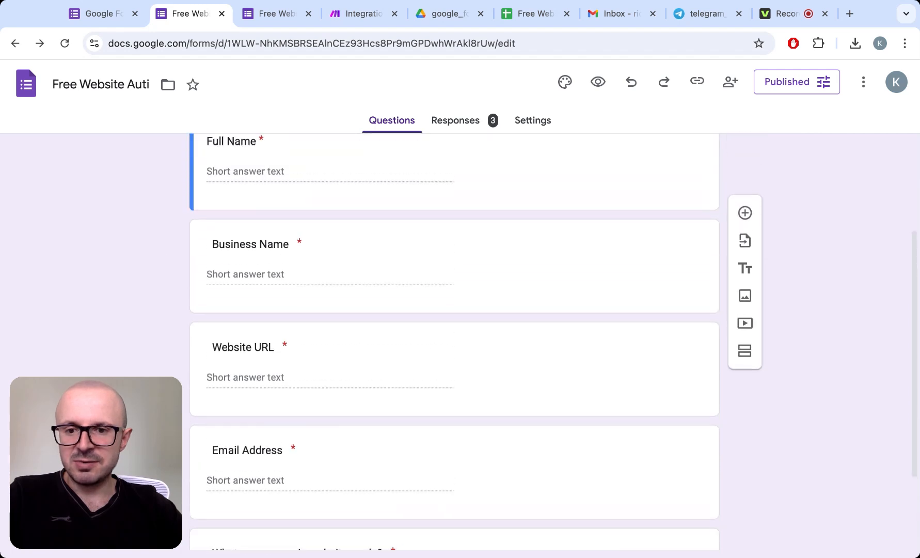
scroll(455, 341, up, 2)
scroll(455, 341, down, 2)
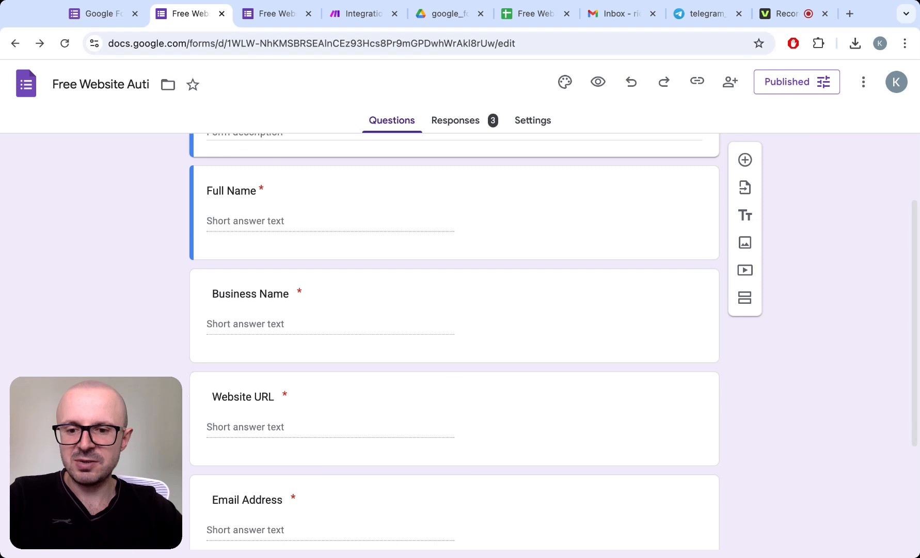
scroll(306, 411, down, 2)
scroll(200, 391, down, 1)
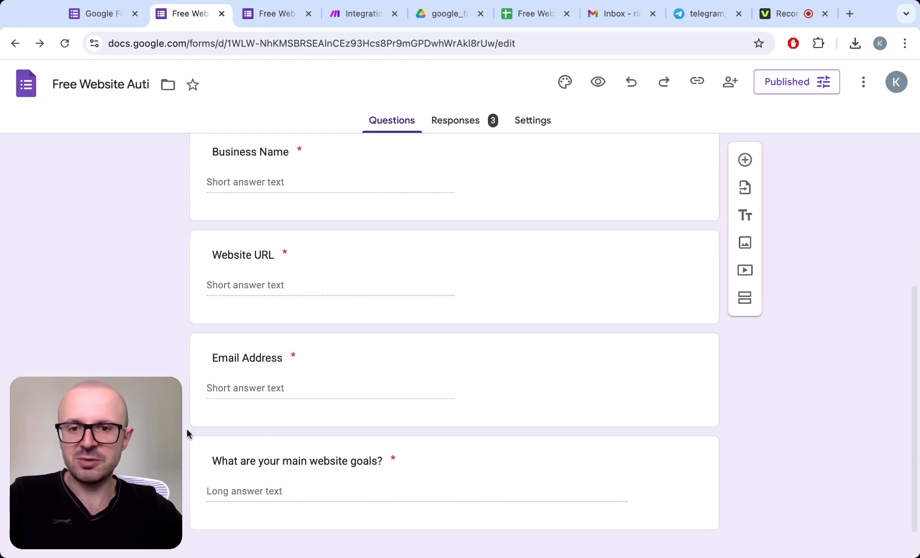
scroll(155, 341, up, 5)
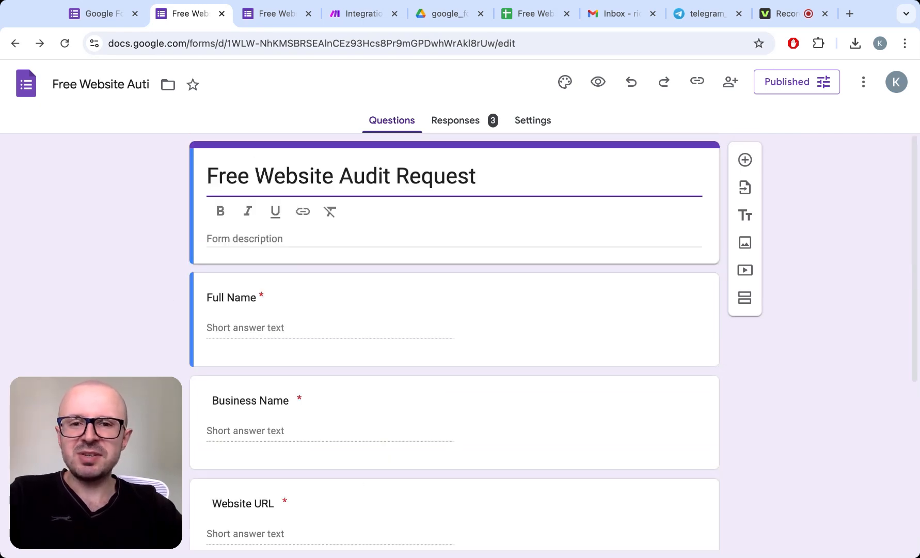
click(469, 121)
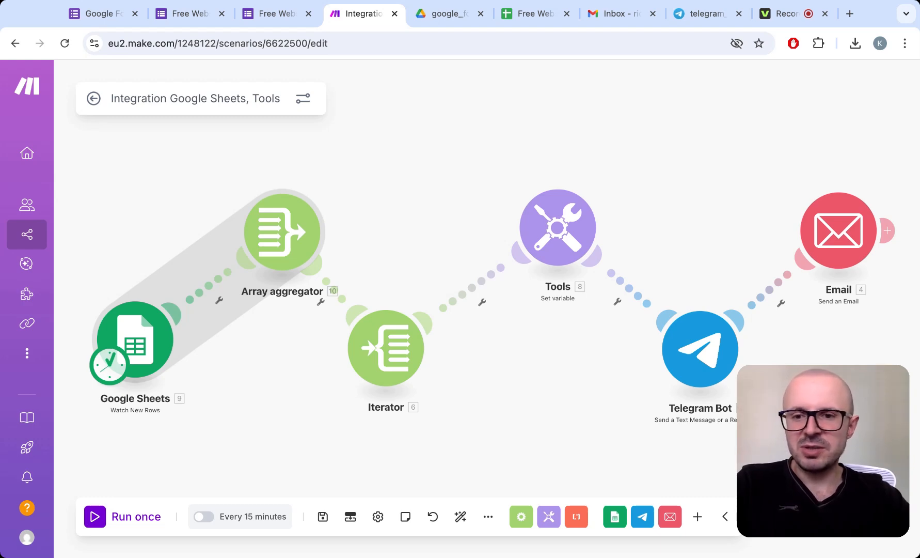
- Review the Google Sheets trigger's spreadsheet, sheet name, header row and limit settings, and close them without saving
click(150, 342)
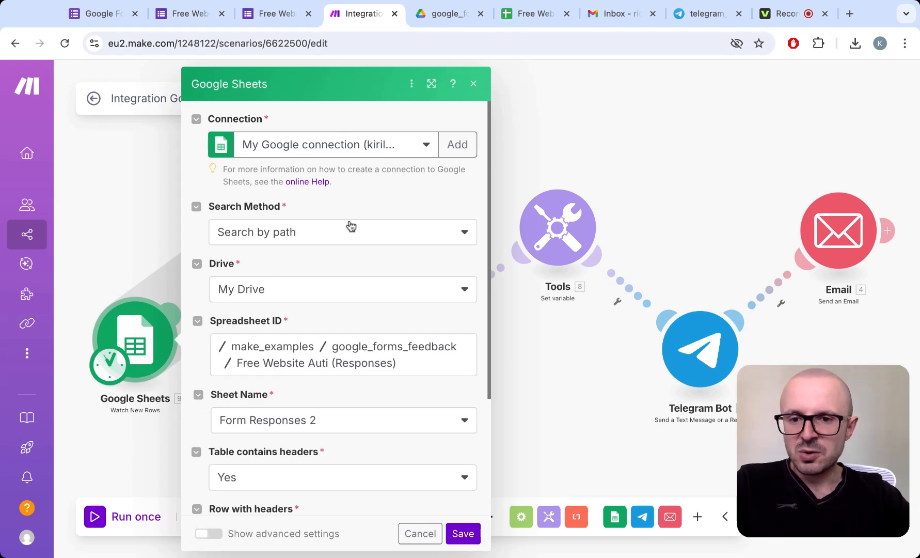
scroll(419, 273, down, 5)
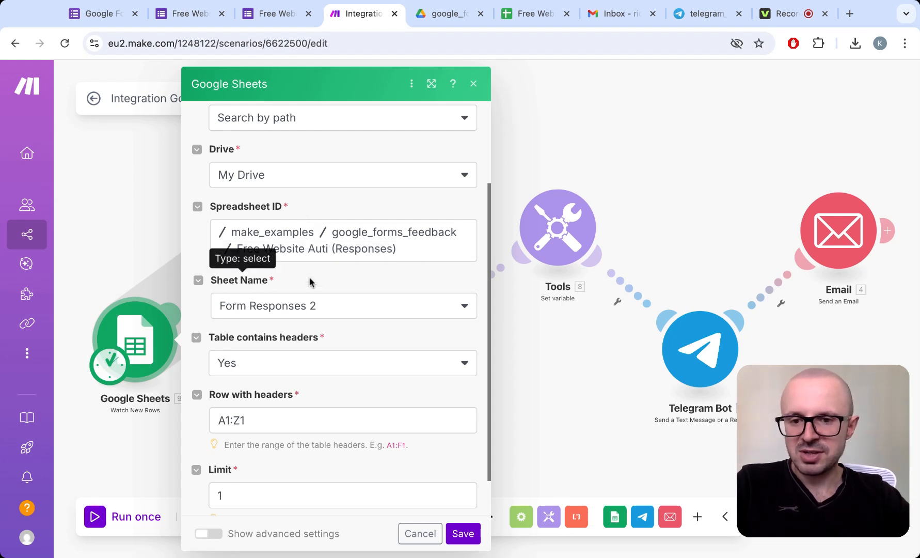
scroll(367, 293, down, 1)
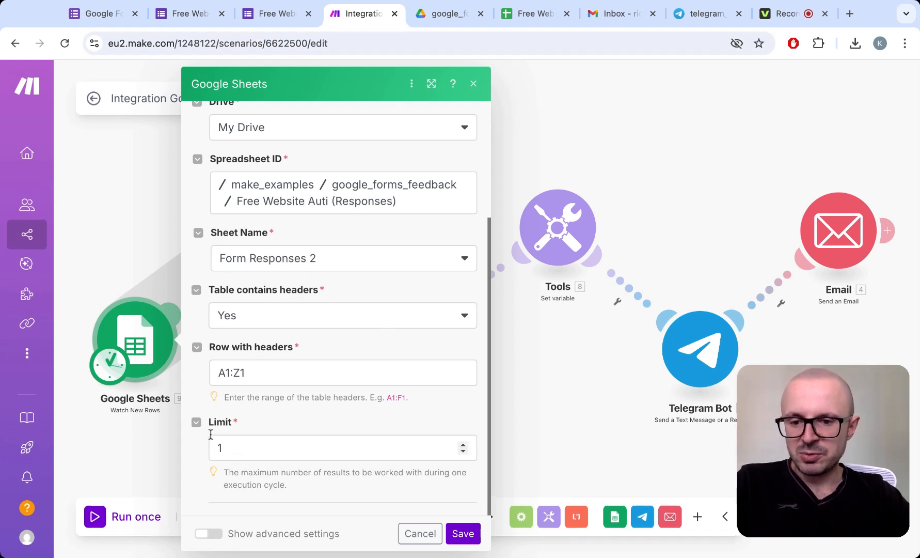
click(221, 449)
key(BackSpace)
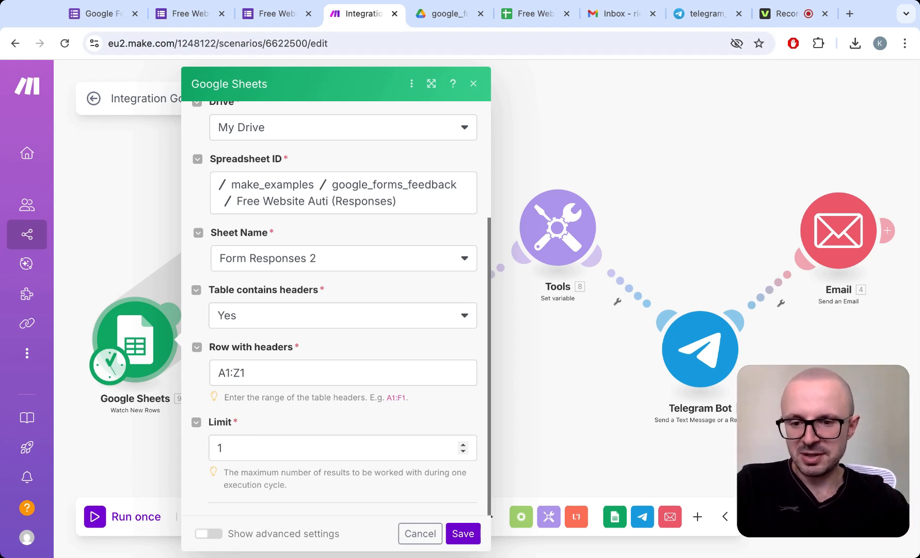
click(417, 534)
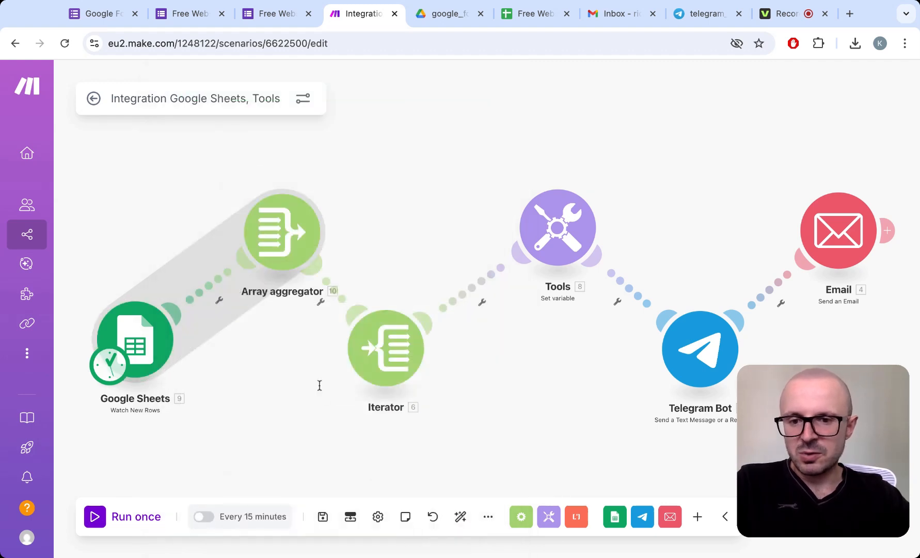
- Review the Array aggregator's source module and which form fields it aggregates, and close its settings without saving
click(292, 222)
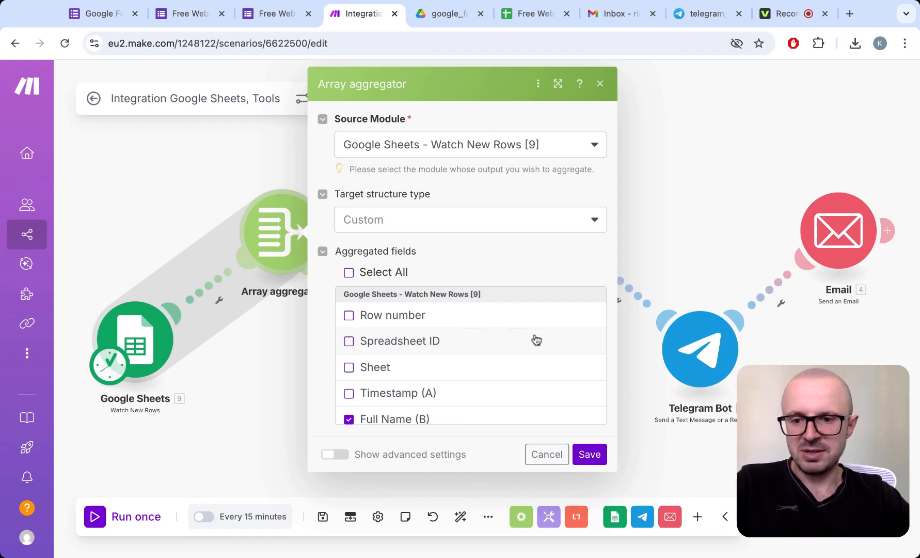
scroll(470, 356, down, 5)
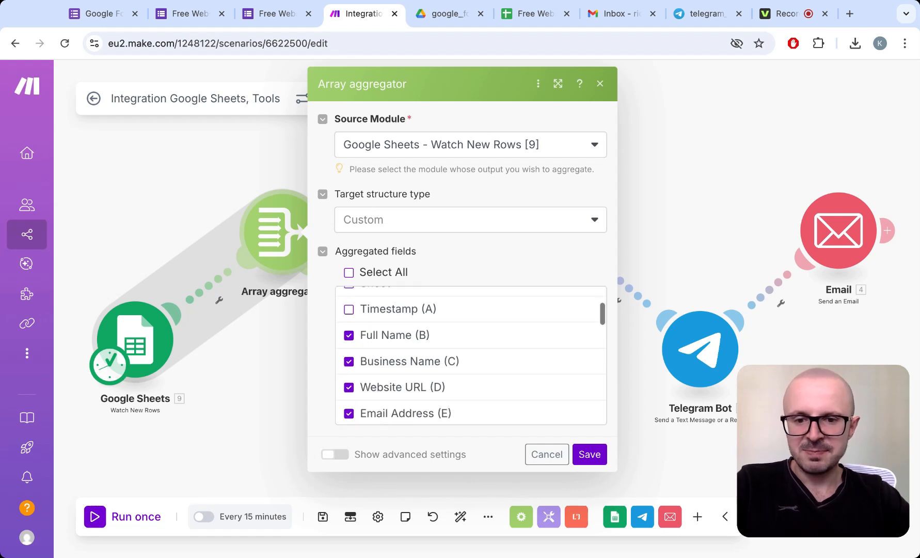
scroll(422, 310, up, 1)
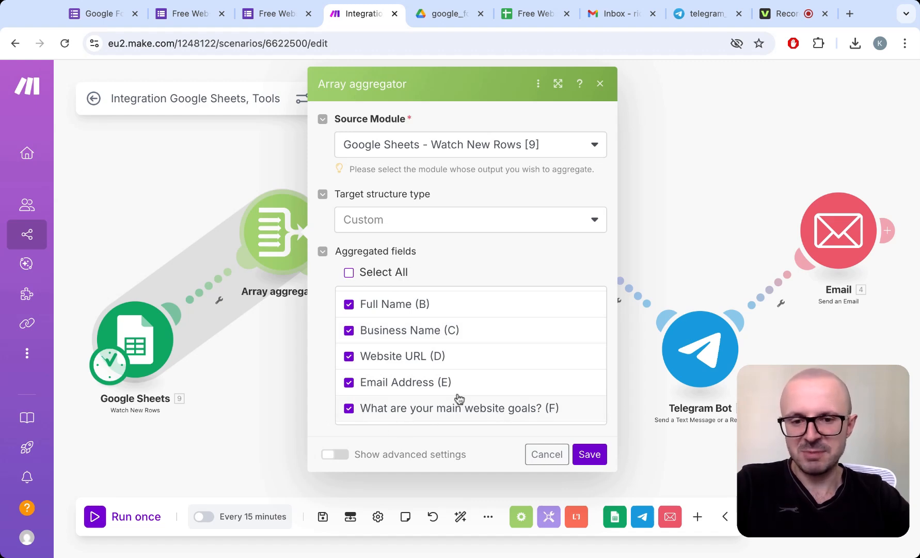
scroll(487, 372, up, 2)
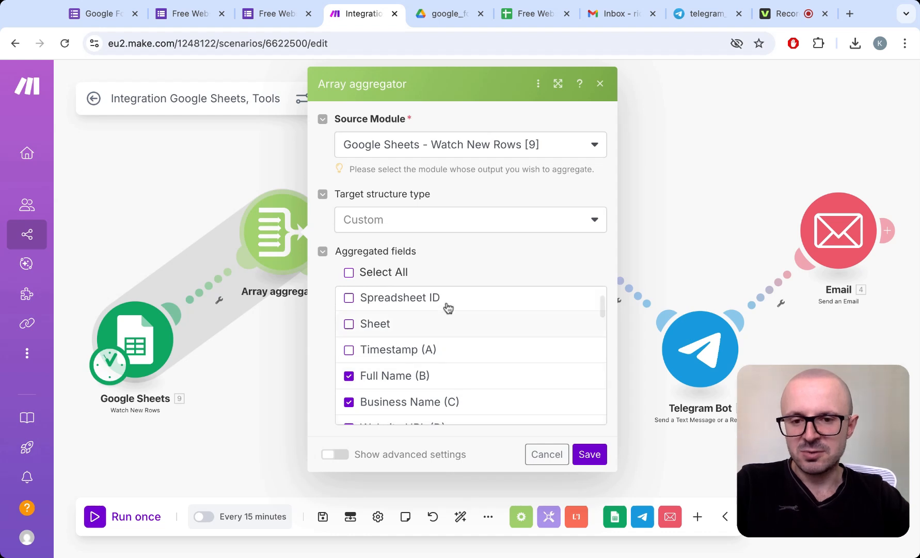
scroll(445, 306, up, 1)
scroll(439, 294, up, 1)
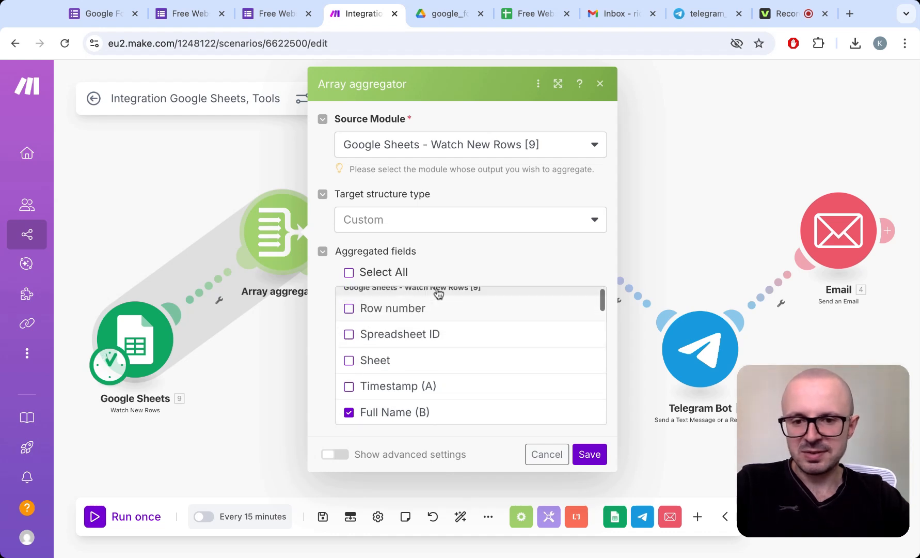
scroll(457, 349, down, 2)
scroll(456, 350, down, 3)
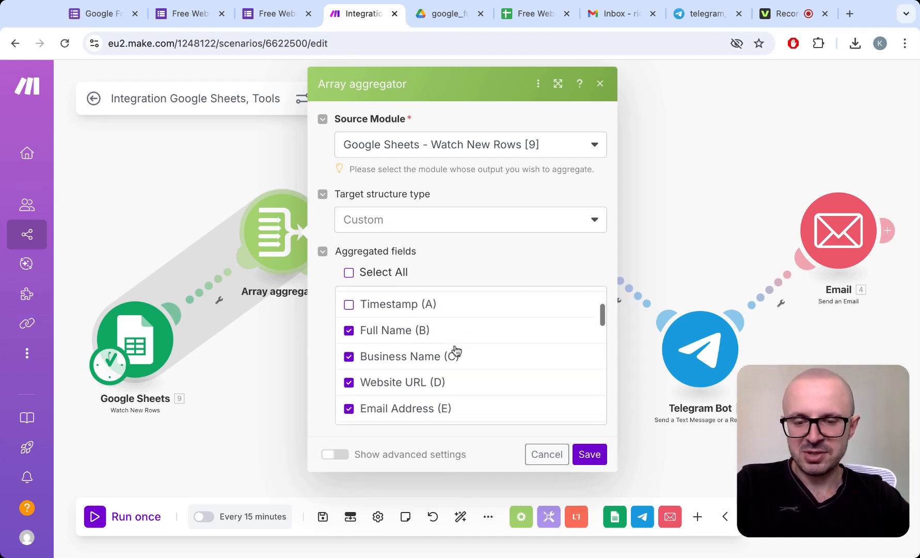
scroll(457, 350, up, 2)
scroll(489, 403, up, 2)
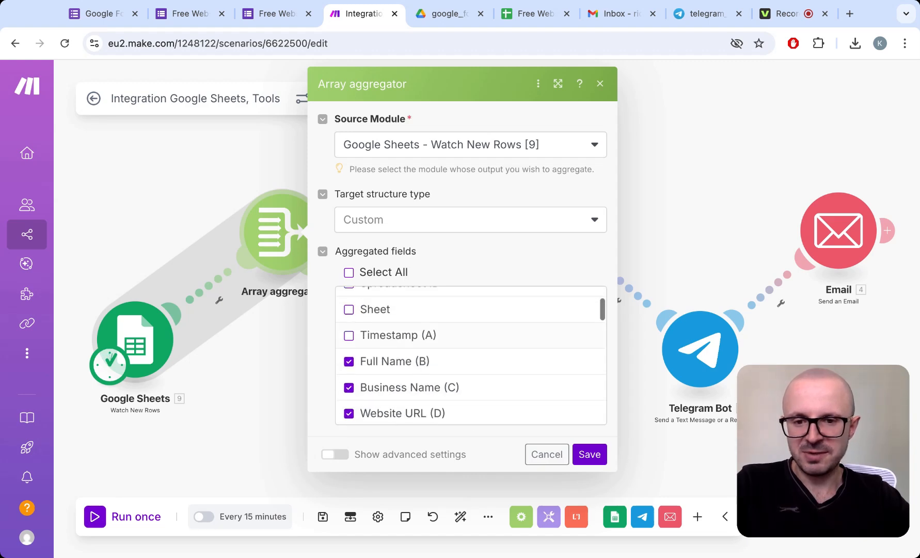
click(545, 456)
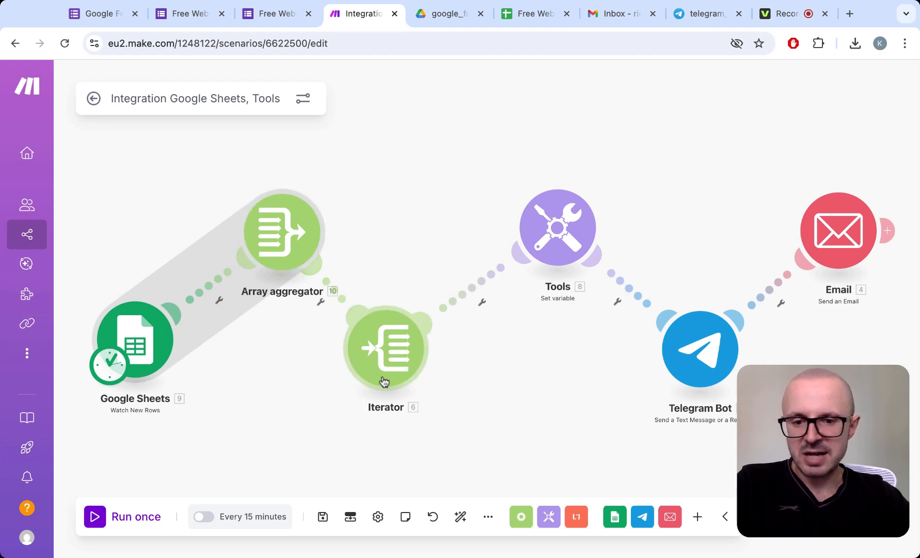
- Check the Iterator's mapped array and the message template in the Set variable module, closing both without changes
click(401, 356)
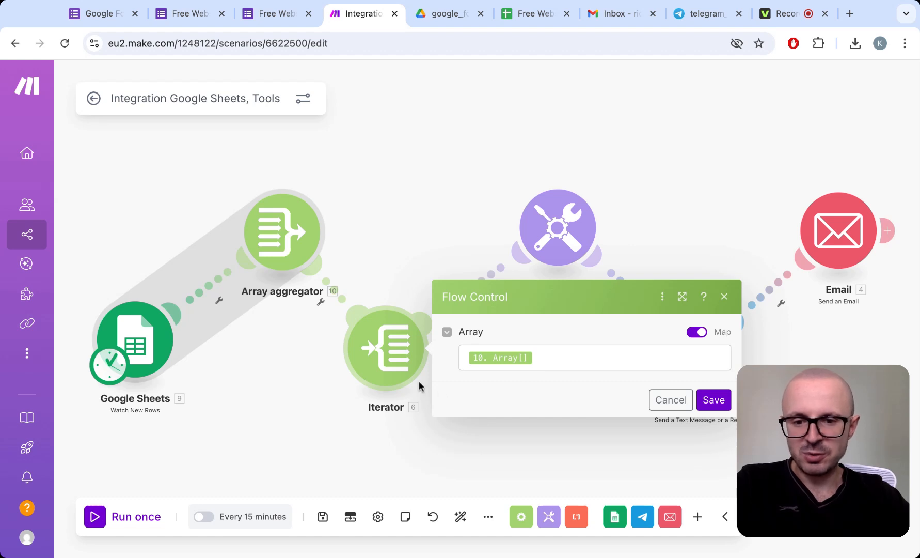
click(663, 404)
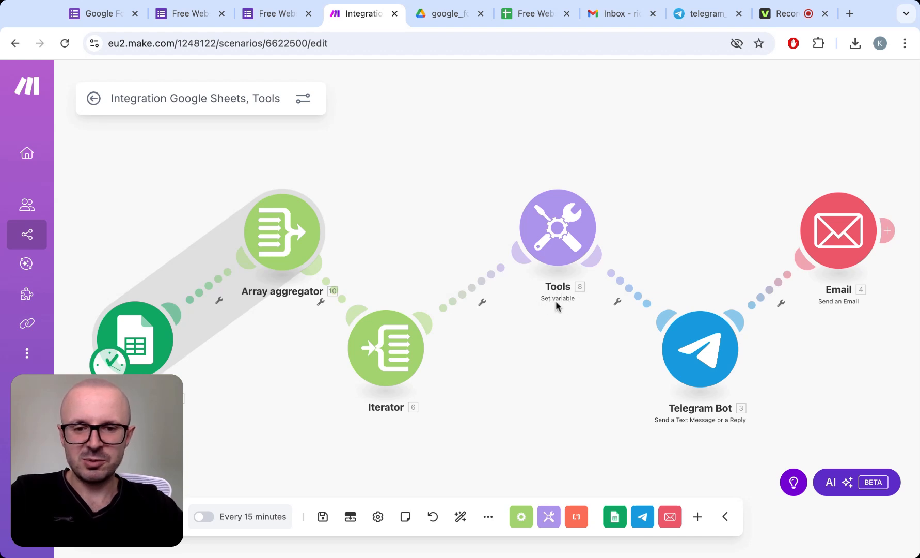
click(567, 248)
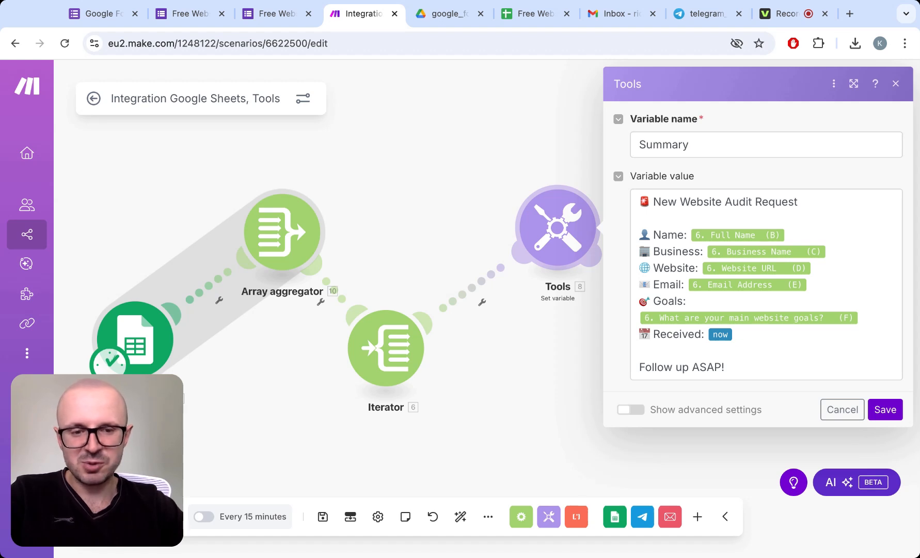
click(603, 337)
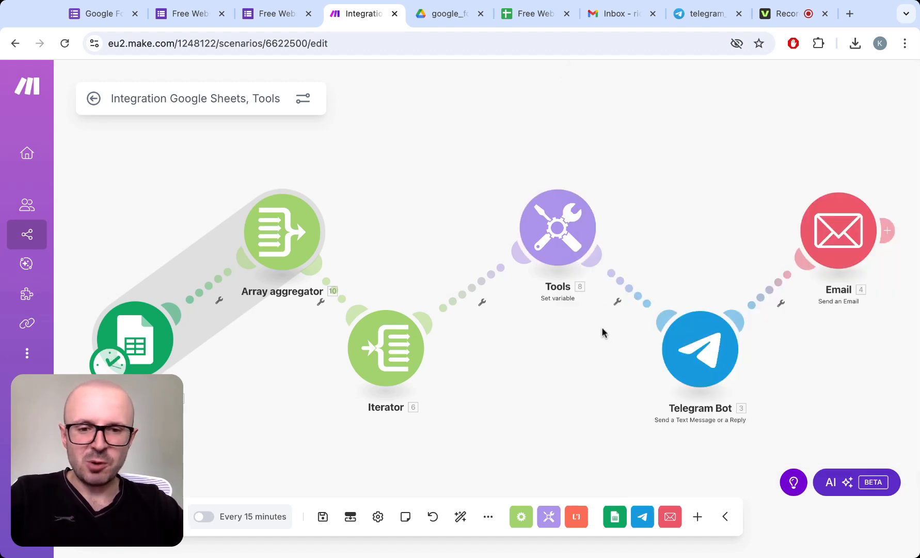
- Review the Telegram Bot module's connection, chat ID, message text and optional message settings
click(696, 351)
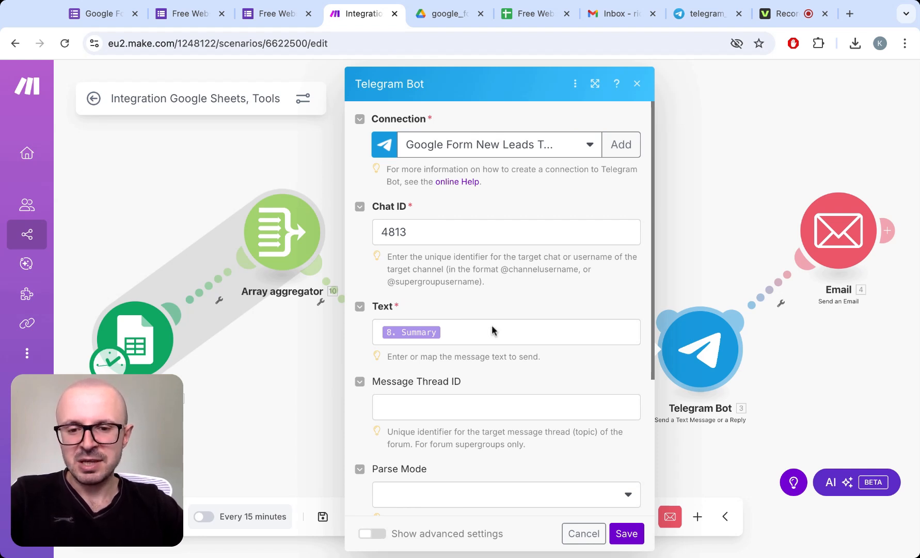
scroll(491, 325, down, 3)
scroll(492, 325, up, 1)
scroll(491, 324, up, 1)
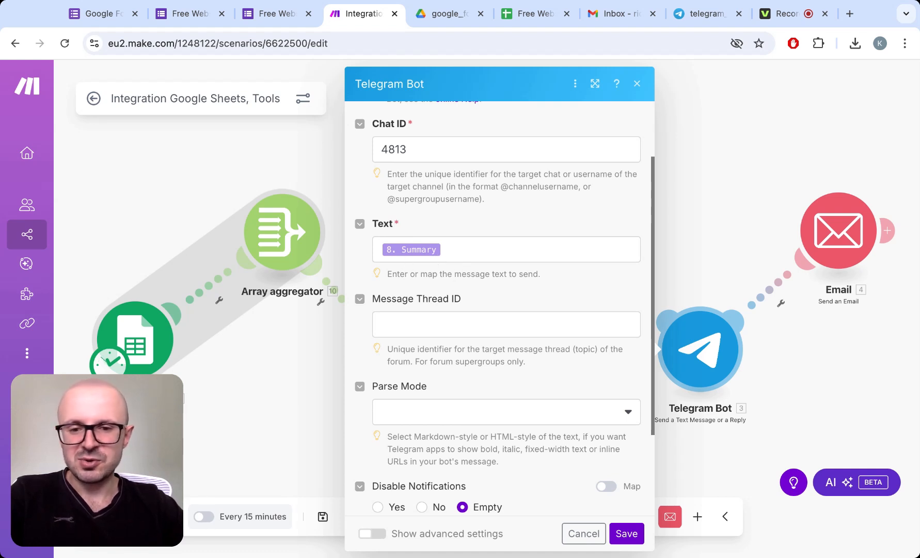
scroll(500, 310, down, 5)
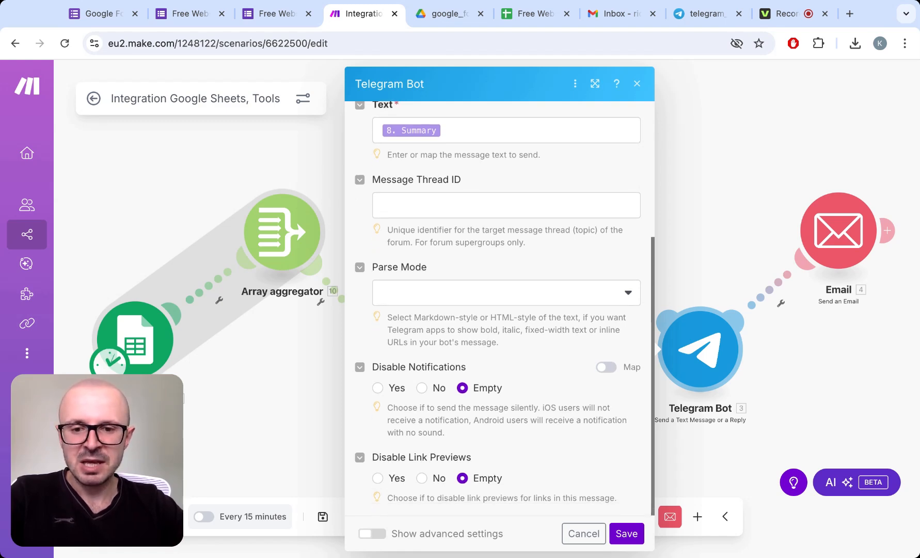
scroll(500, 310, up, 4)
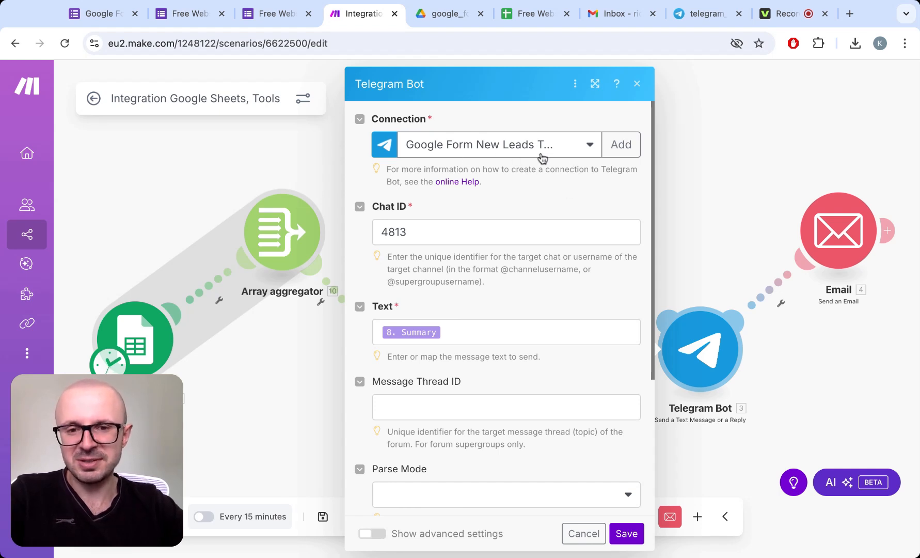
- View the fields needed for a new Telegram Bot connection, and close the form and module settings without saving
click(622, 150)
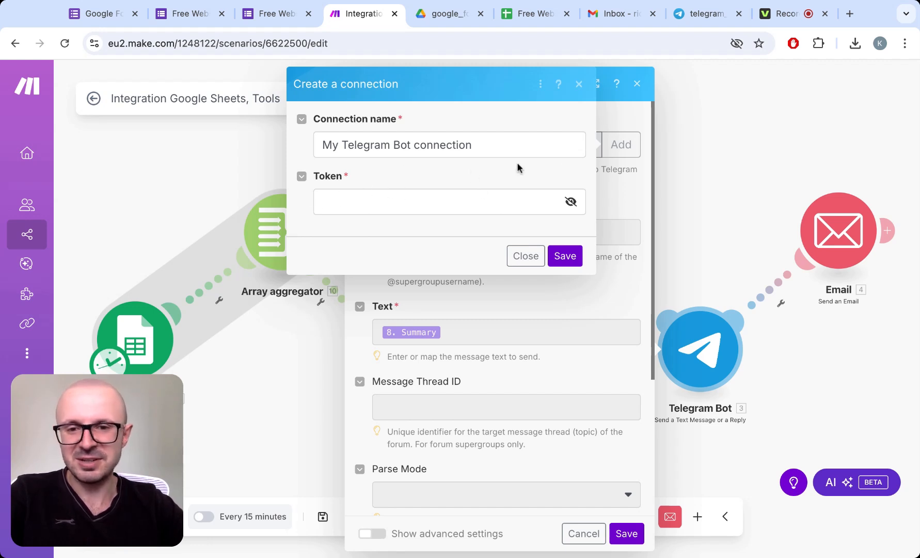
click(525, 255)
click(693, 187)
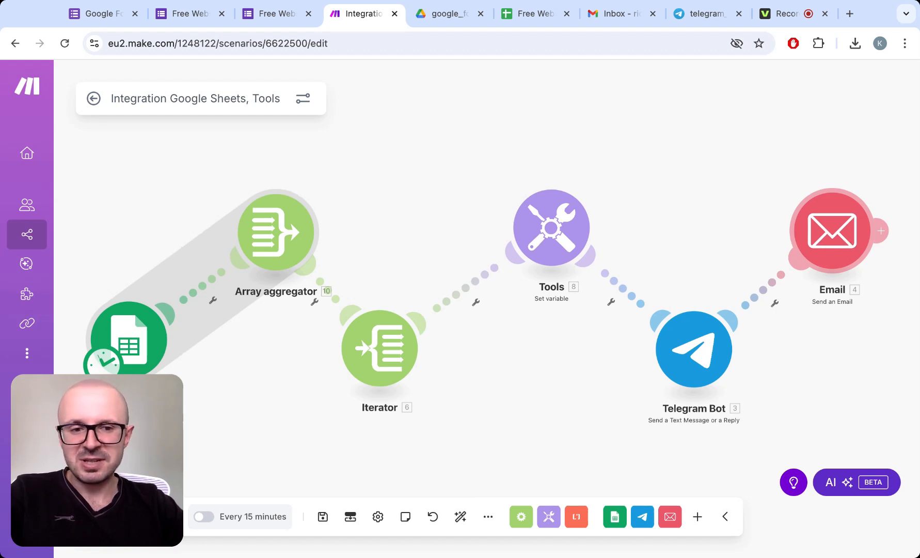
- View the fields a new Others (SMTP) connection with Zoho Mail requires in the Email module, and close the form without saving
click(833, 231)
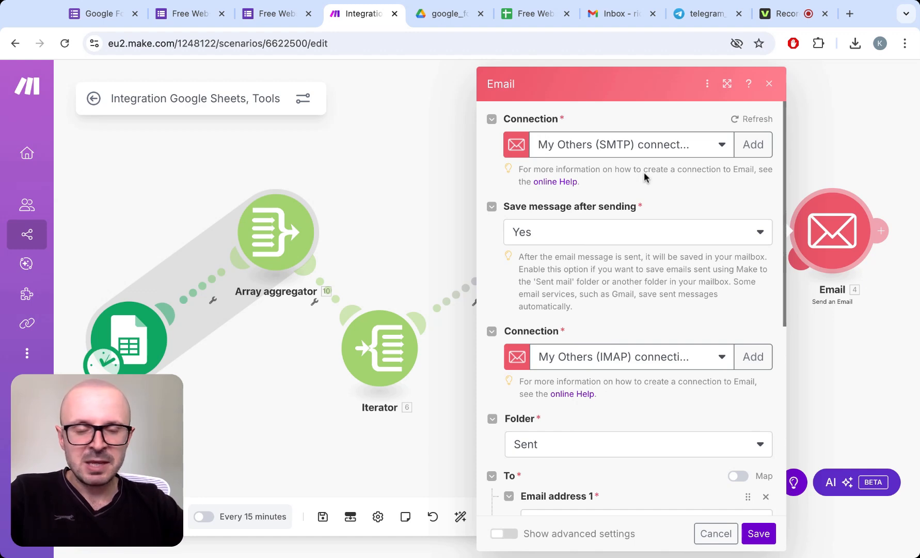
click(753, 145)
click(665, 149)
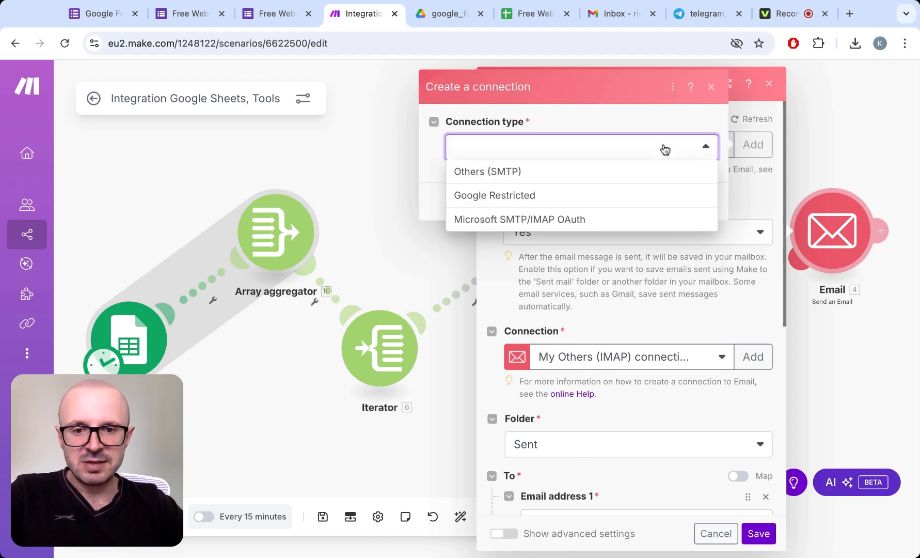
click(585, 178)
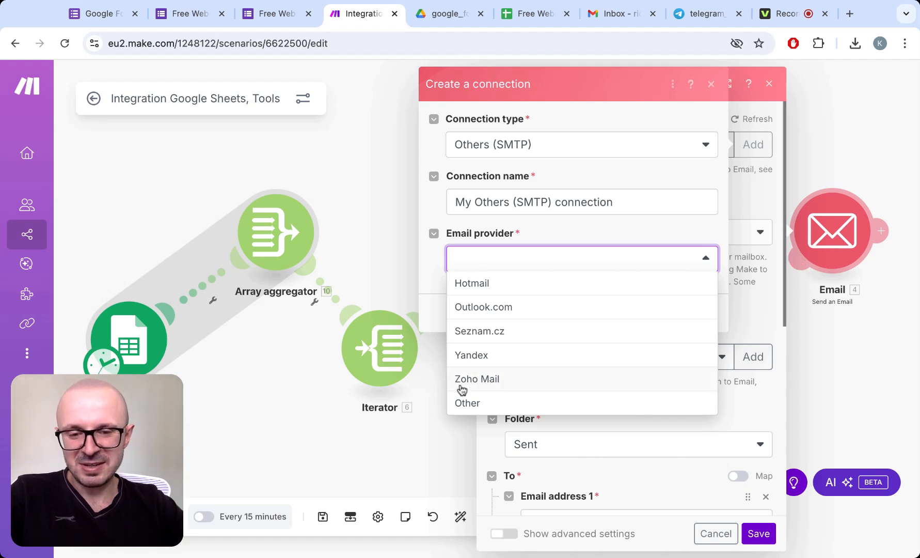
click(495, 380)
scroll(583, 325, down, 1)
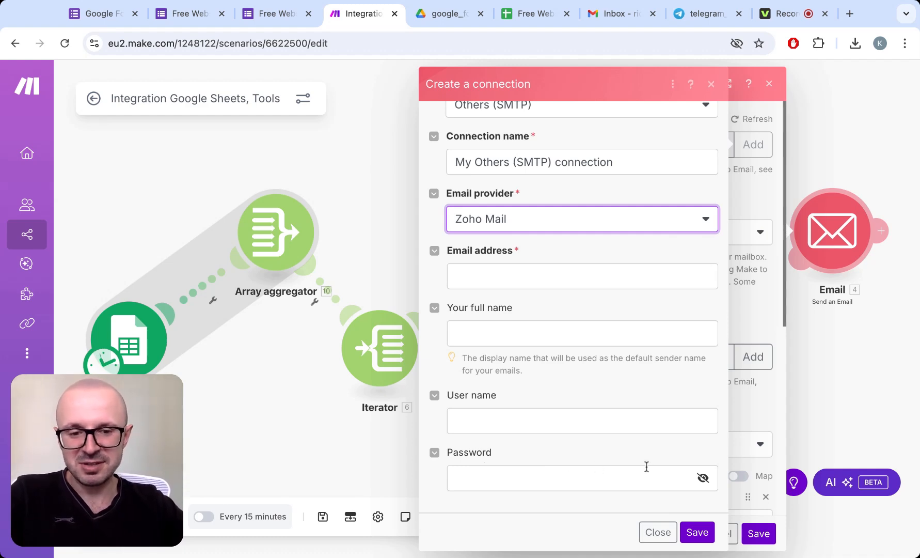
click(658, 532)
- Review the Email module's SMTP and IMAP connections, Sent folder, mapped recipient, subject, content type and message content, and close it without changes
scroll(706, 367, down, 1)
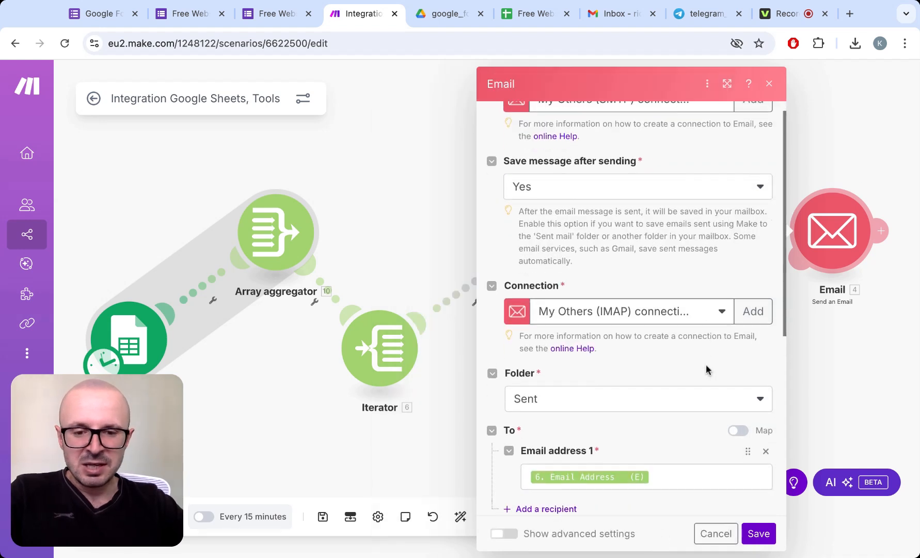
scroll(706, 363, up, 1)
scroll(707, 364, down, 2)
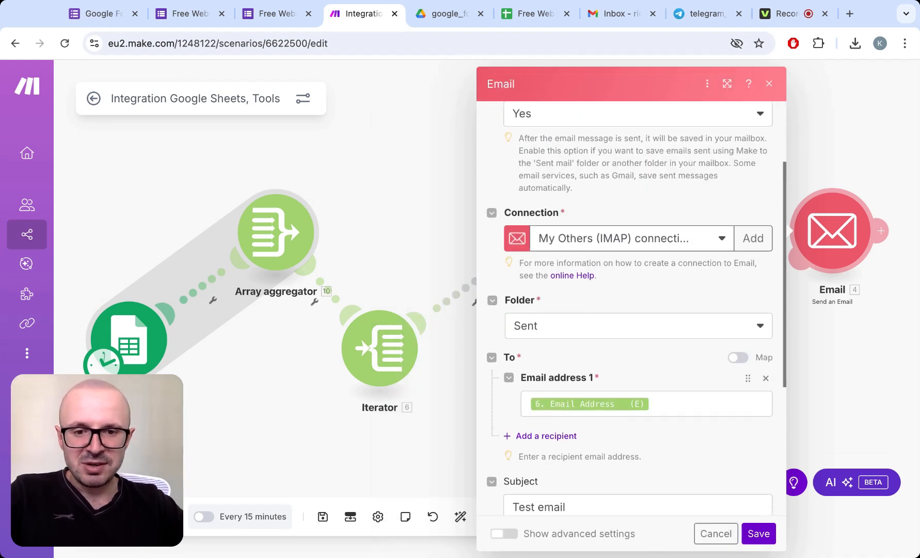
scroll(632, 310, down, 1)
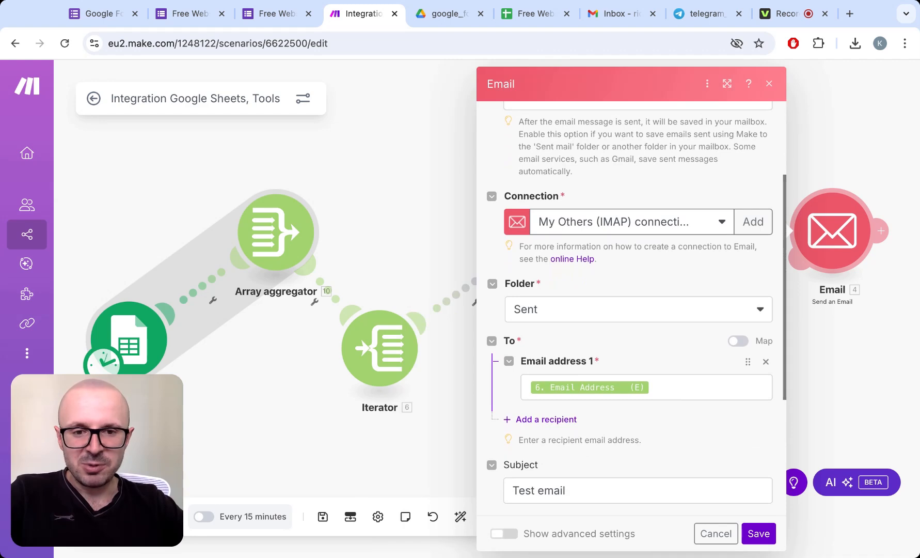
scroll(665, 138, up, 3)
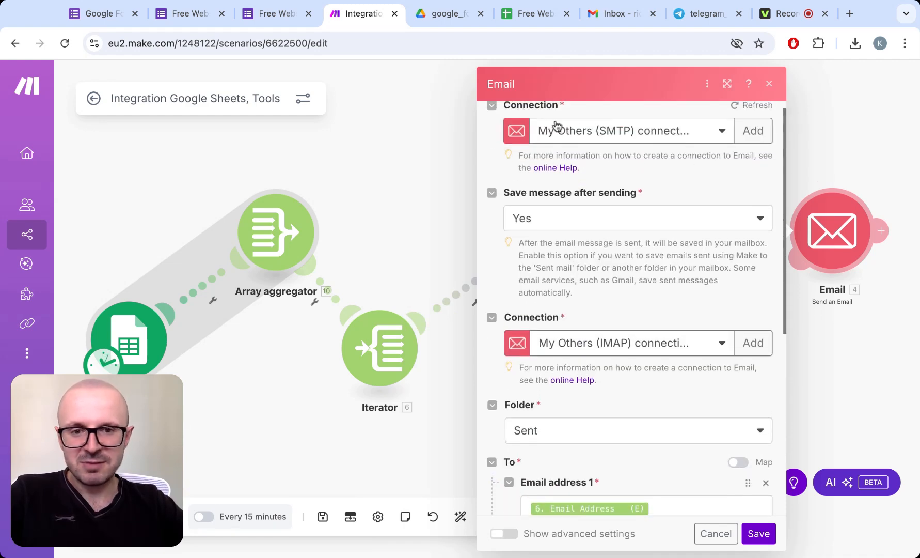
scroll(566, 333, down, 3)
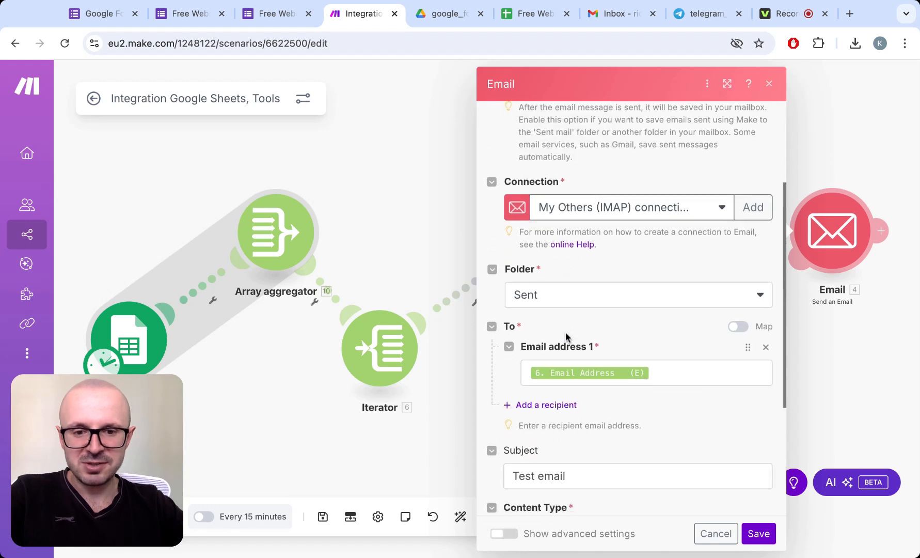
scroll(566, 332, down, 2)
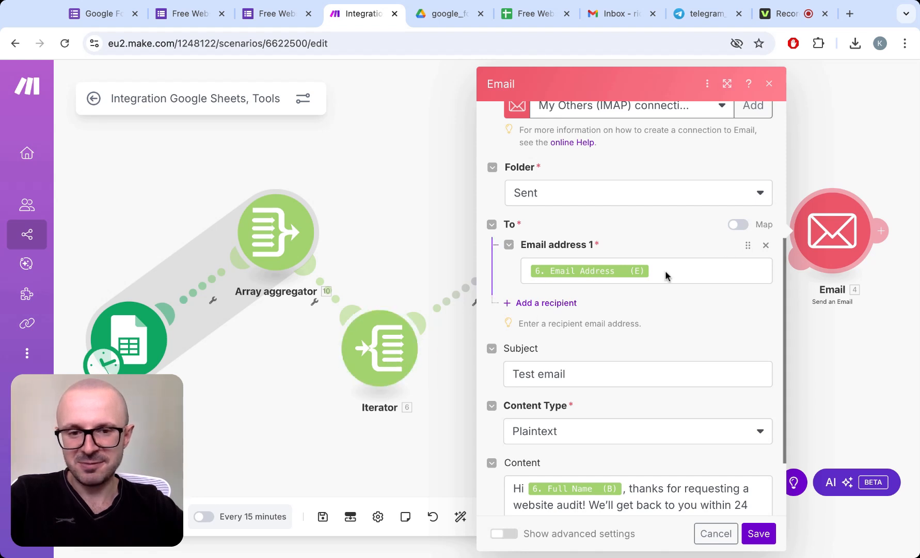
scroll(644, 280, down, 3)
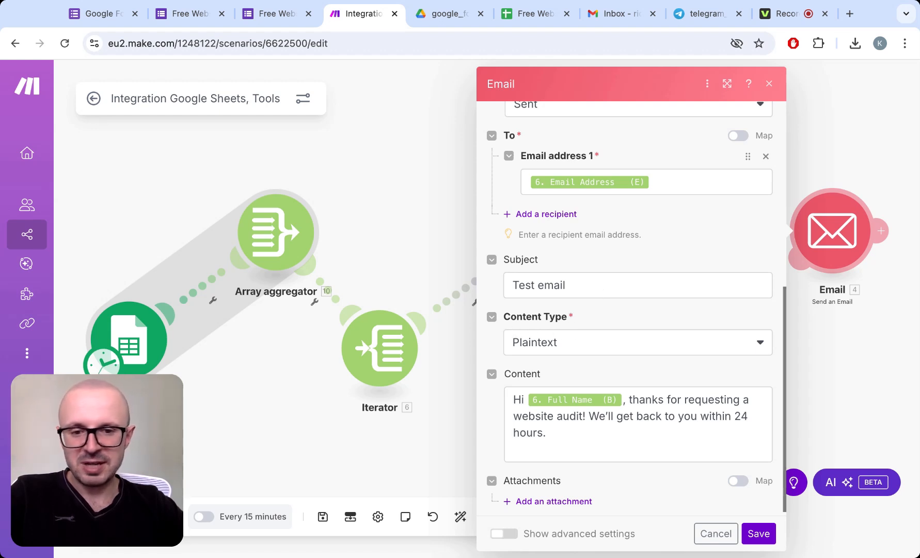
click(598, 351)
click(617, 317)
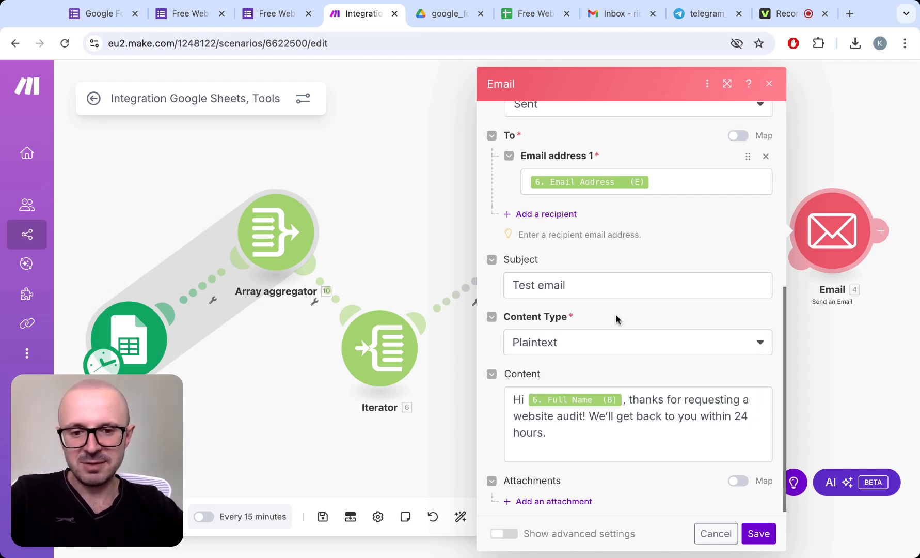
scroll(616, 314, down, 1)
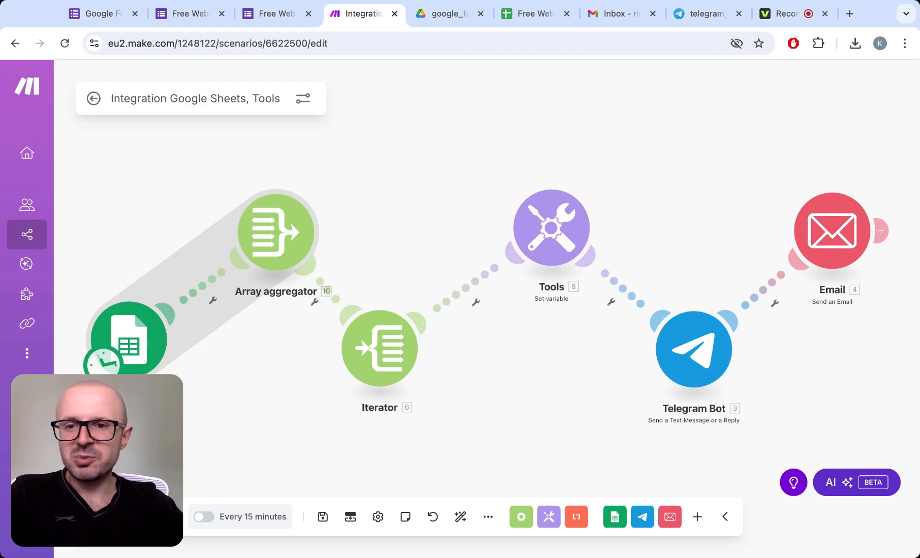
- Switch to the live Free Website Audit Request form and look over its questions
click(199, 18)
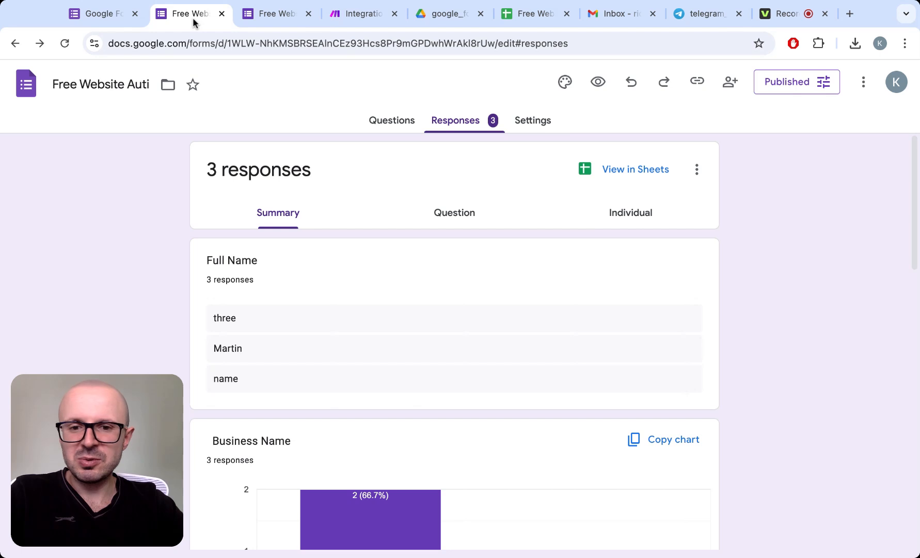
click(262, 15)
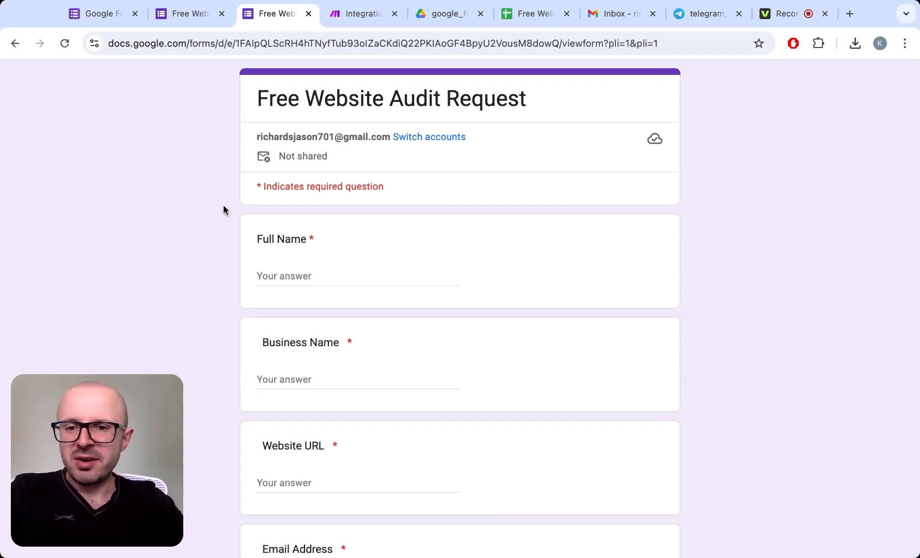
scroll(222, 215, down, 1)
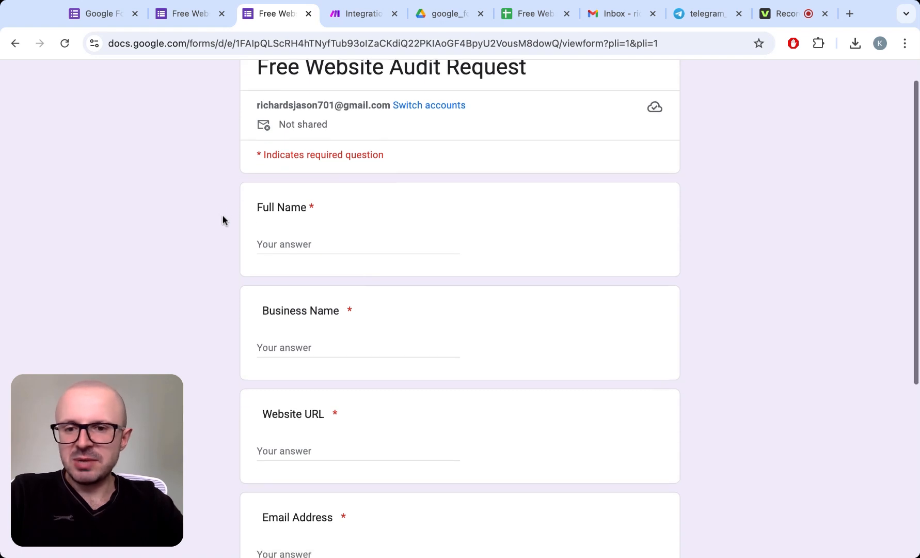
scroll(223, 221, down, 1)
click(297, 194)
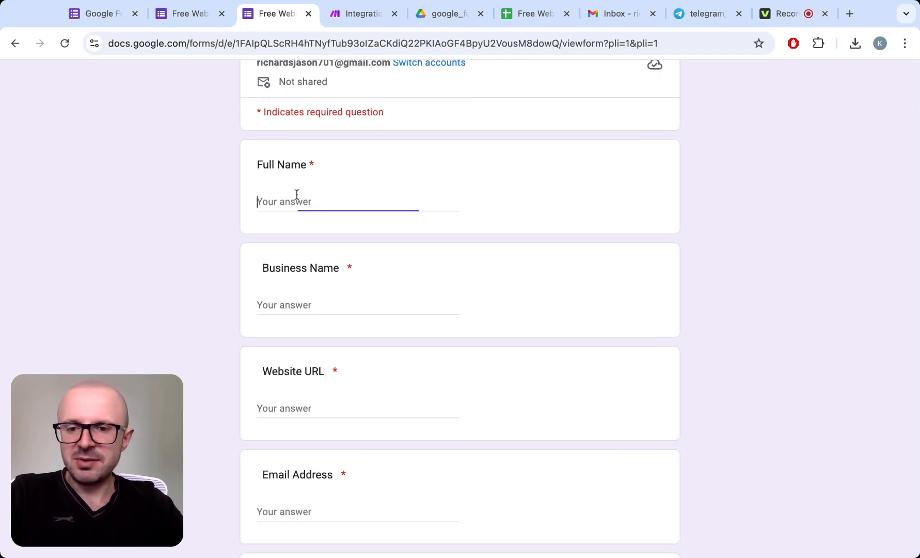
scroll(217, 202, down, 4)
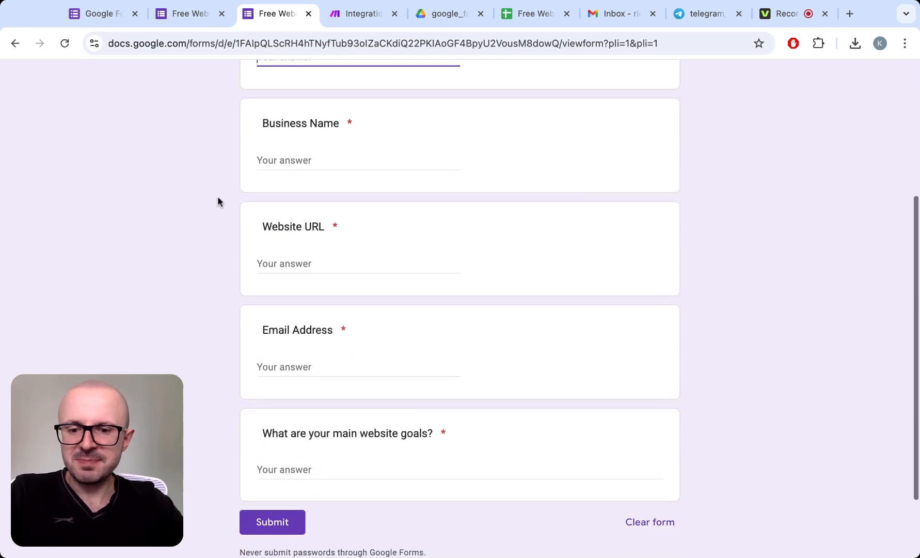
scroll(217, 203, up, 3)
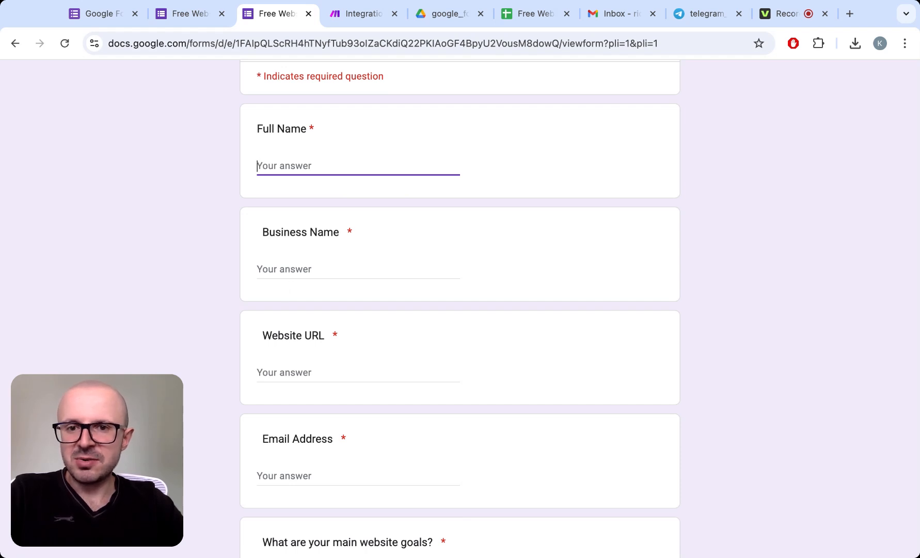
- Enter the requester's name in the Full Name field and "AI Conversations" as the Business Name
click(284, 269)
click(312, 163)
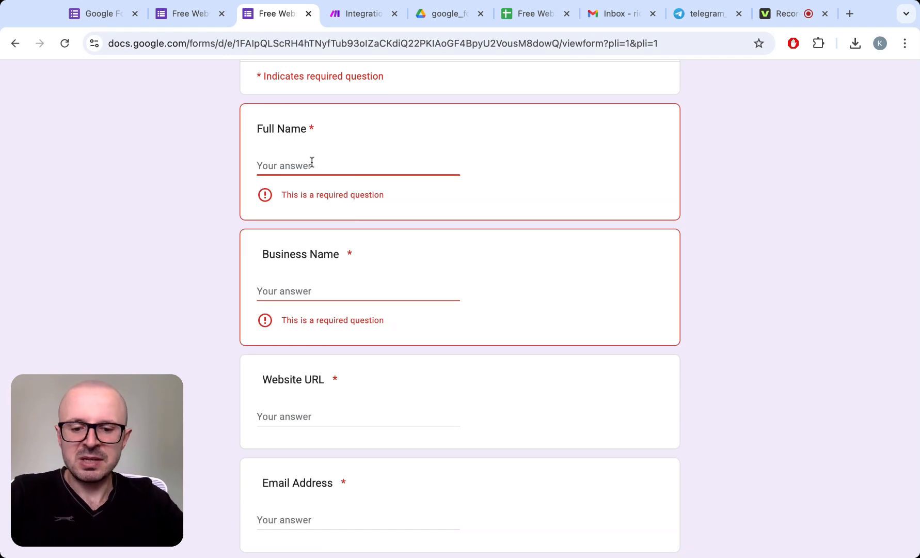
text(Kiril)
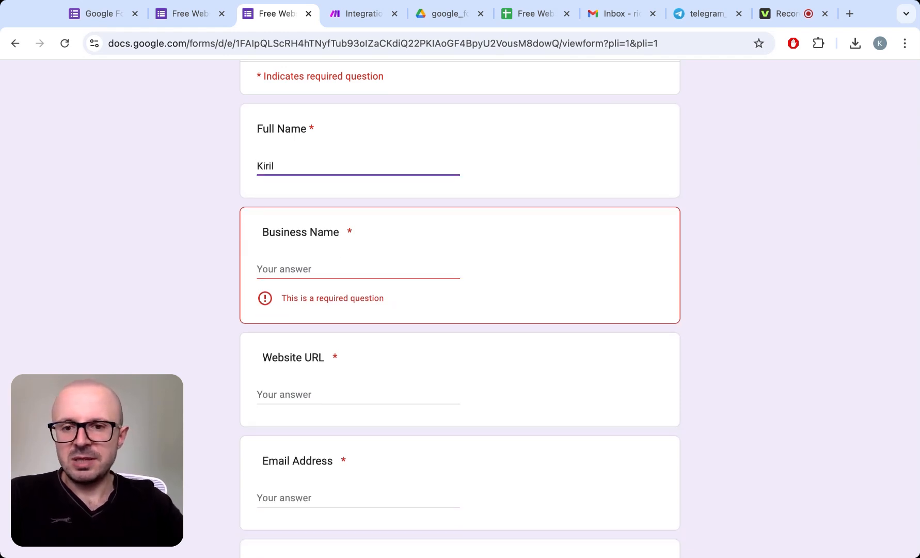
key(Tab)
text(AI )
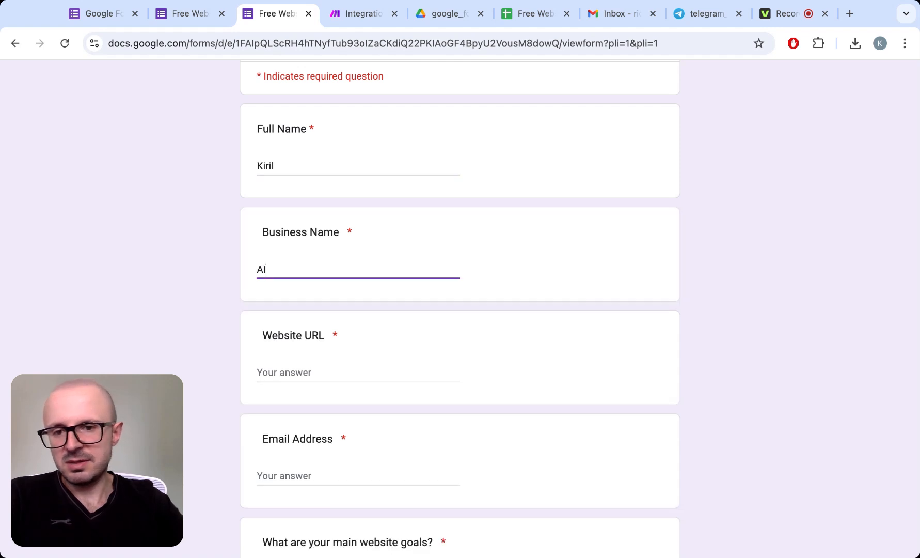
text(Conver)
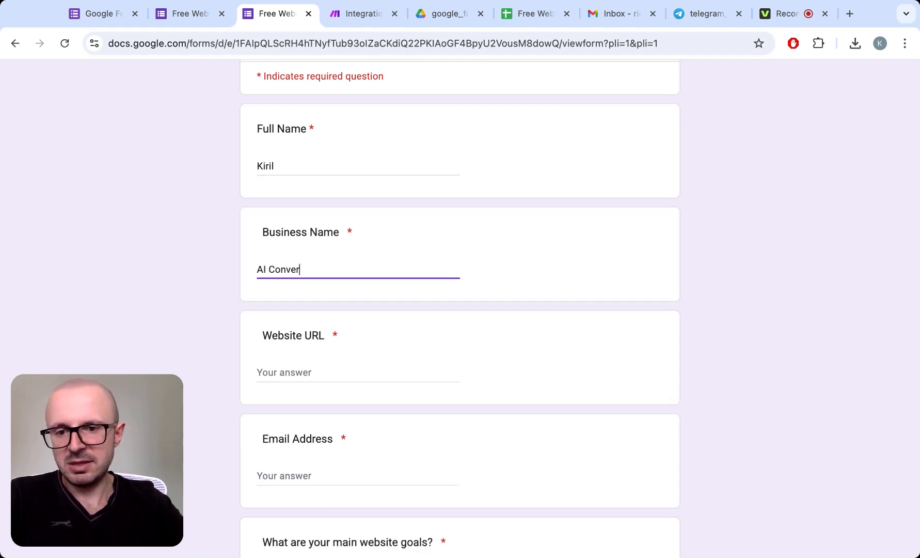
text(sations)
- Fill in the Website URL answer with a sample site address
key(Tab)
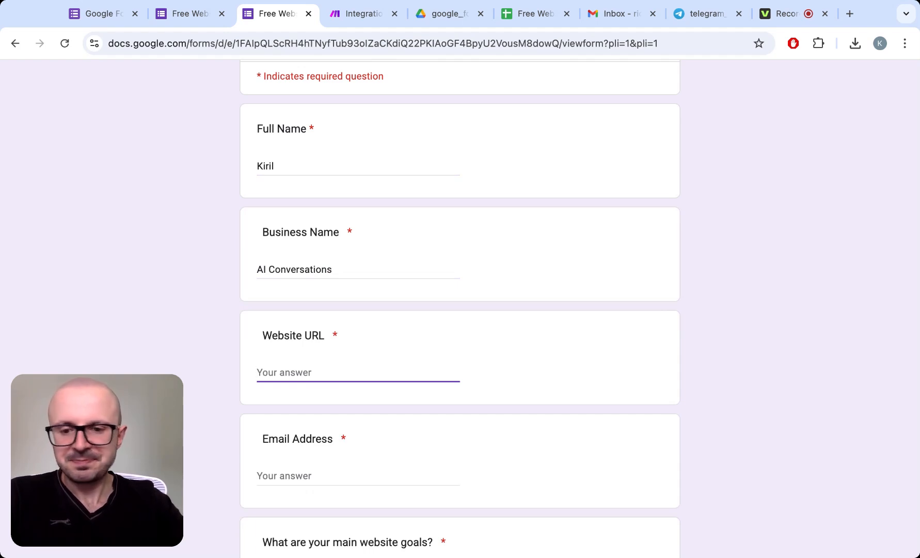
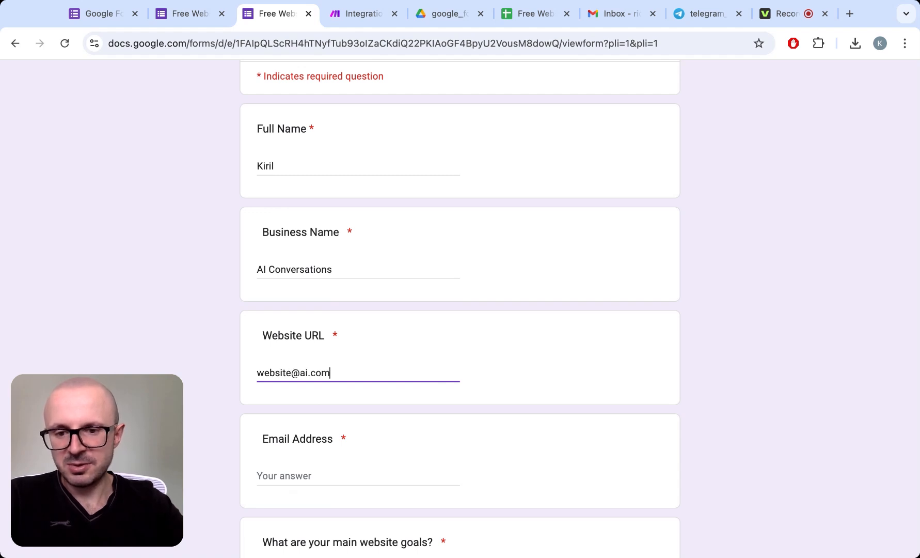
- Copy the signed-in account's e-mail from the form header into the Email Address answer
click(283, 474)
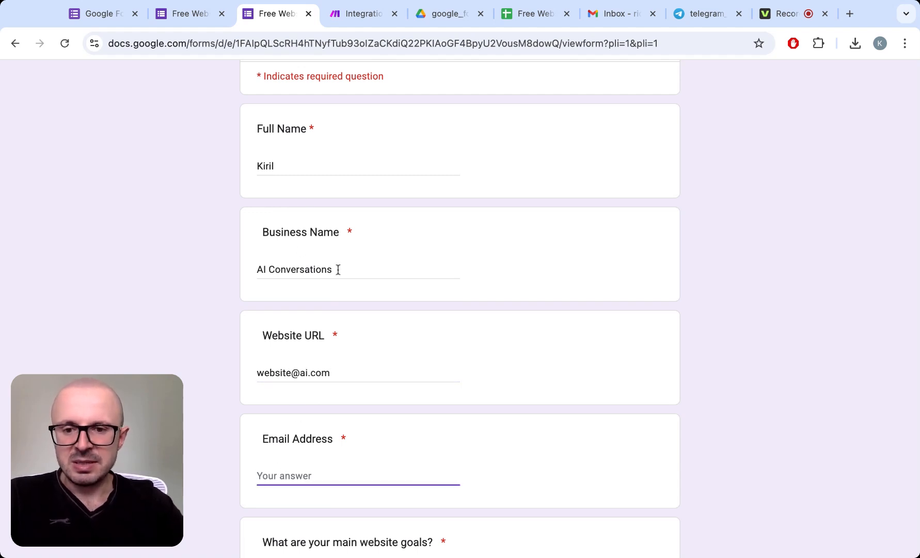
scroll(337, 268, up, 3)
drag(390, 136, 256, 136)
key(super+c)
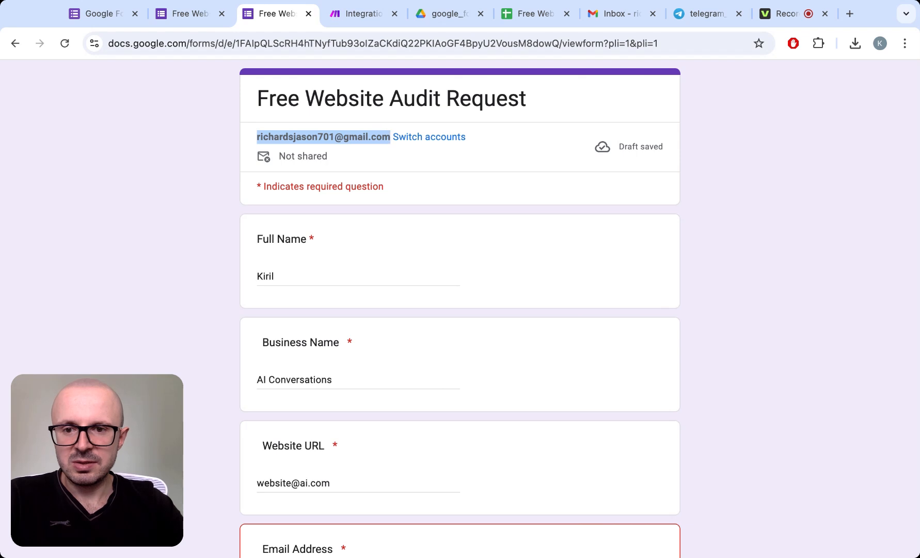
scroll(238, 295, down, 3)
click(308, 422)
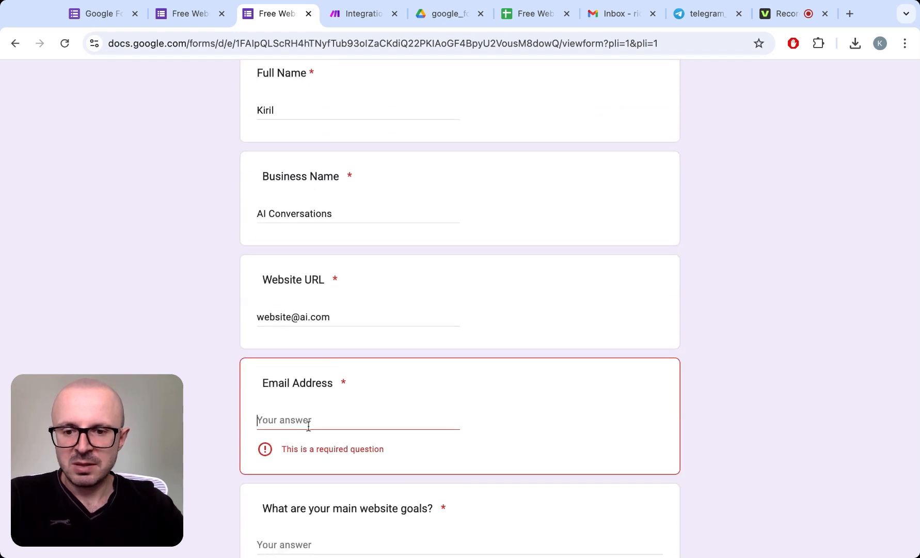
key(super+v)
- Answer the main website goals question with "increase traffic, more sales" and check the completed form
scroll(308, 426, down, 2)
click(326, 406)
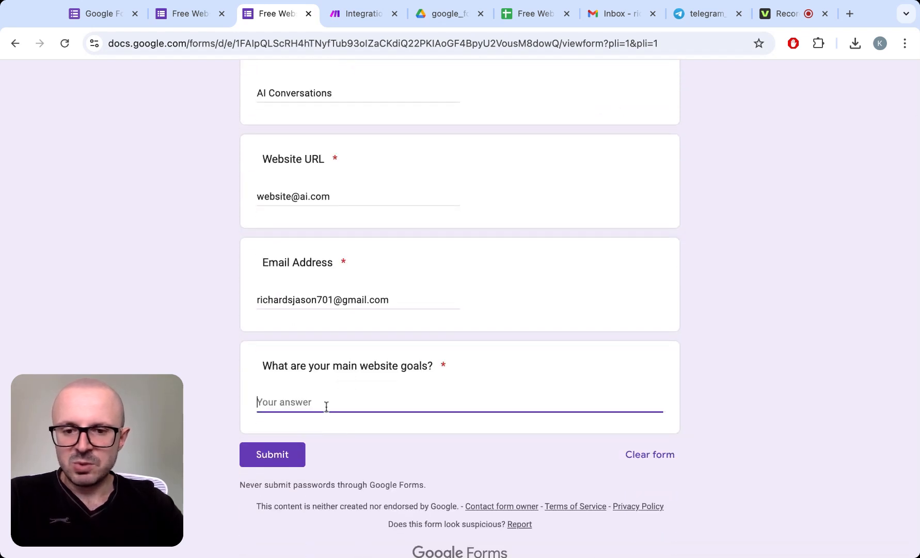
text(incre)
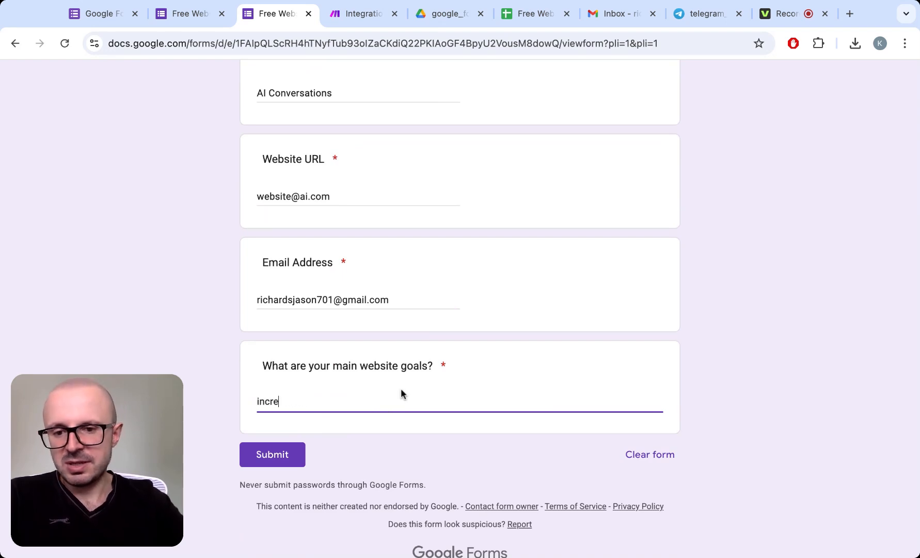
text(ase traffic,)
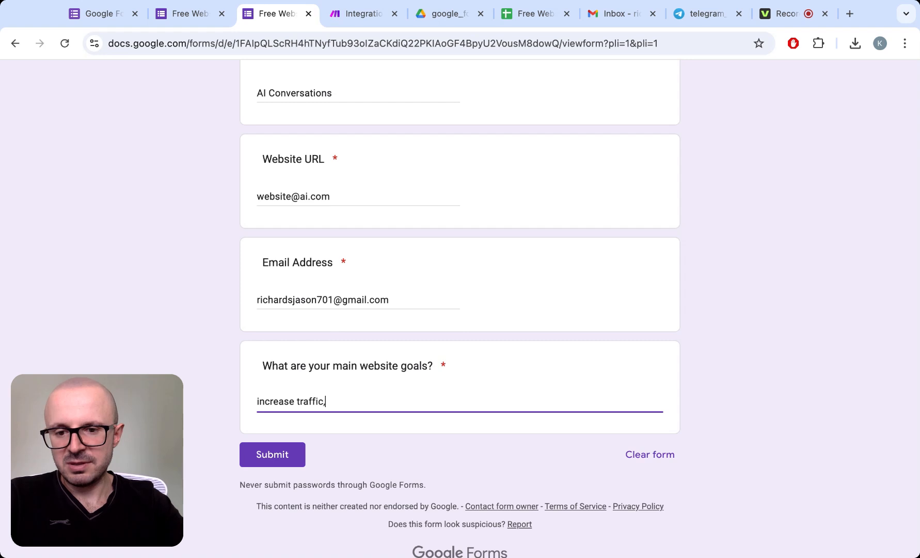
text( more sales)
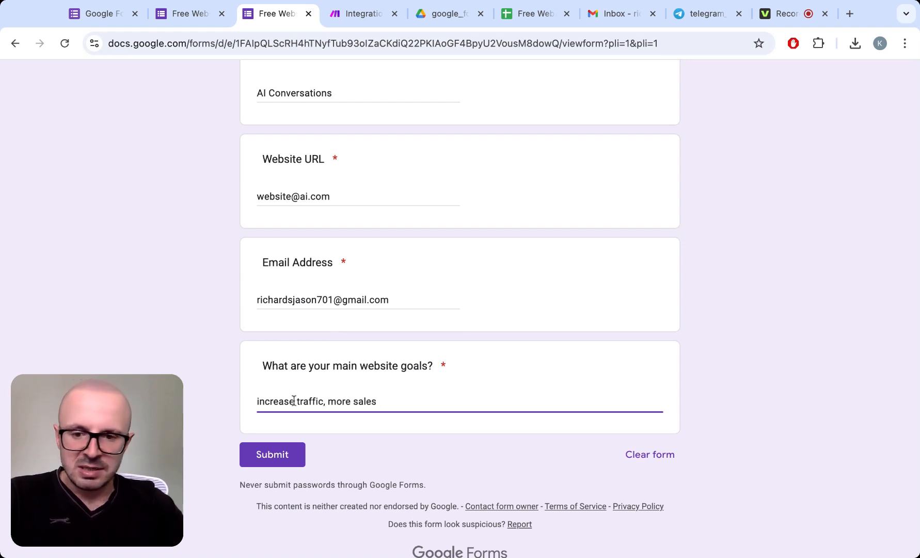
click(214, 384)
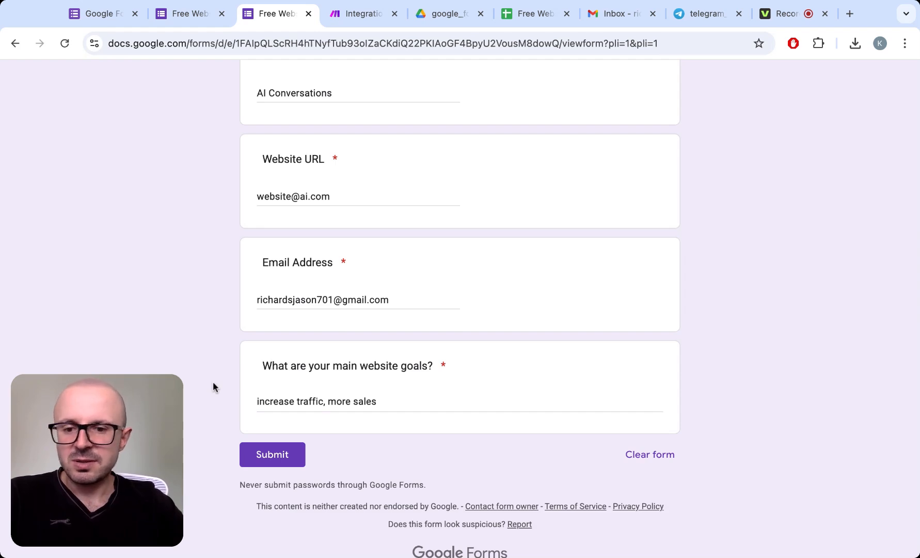
scroll(213, 382, up, 1)
scroll(460, 309, up, 3)
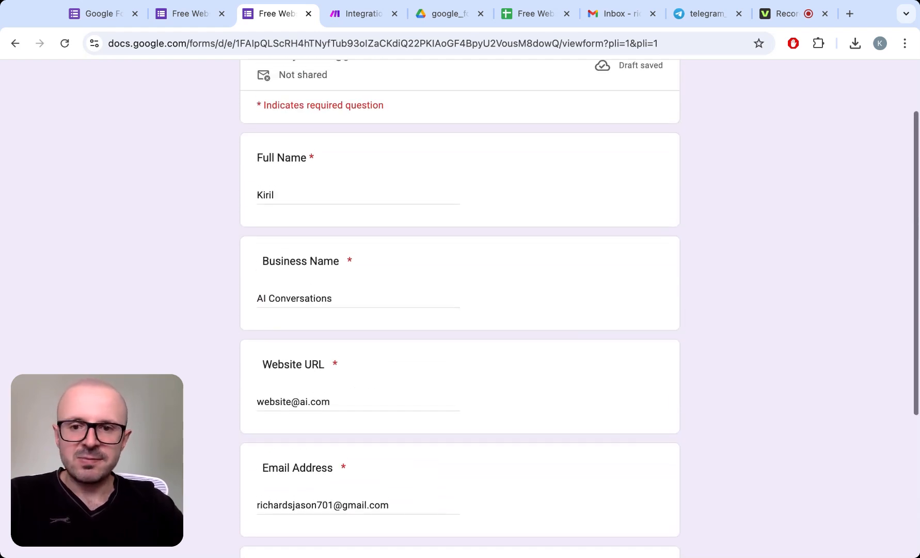
- Review the remaining answers and submit the completed Free Website Audit Request form
scroll(460, 310, down, 2)
scroll(459, 310, down, 1)
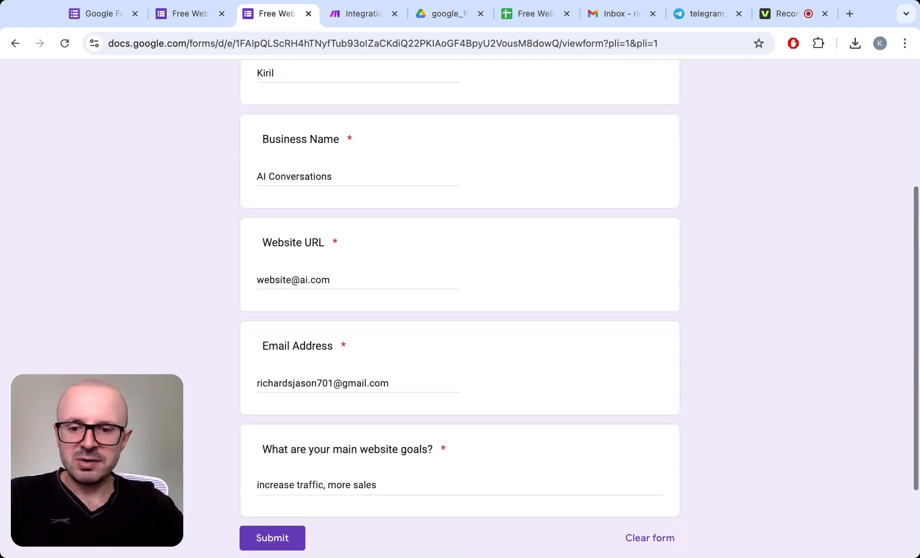
scroll(214, 451, down, 2)
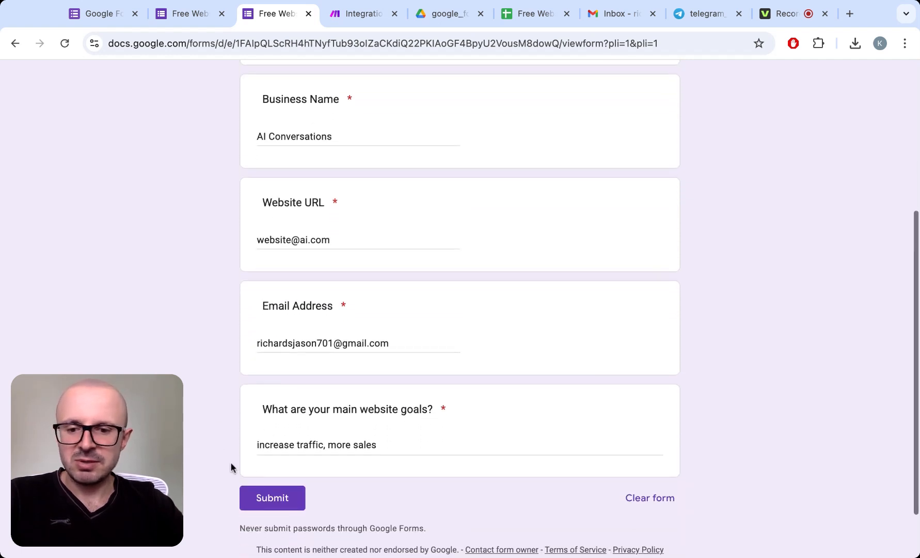
click(265, 500)
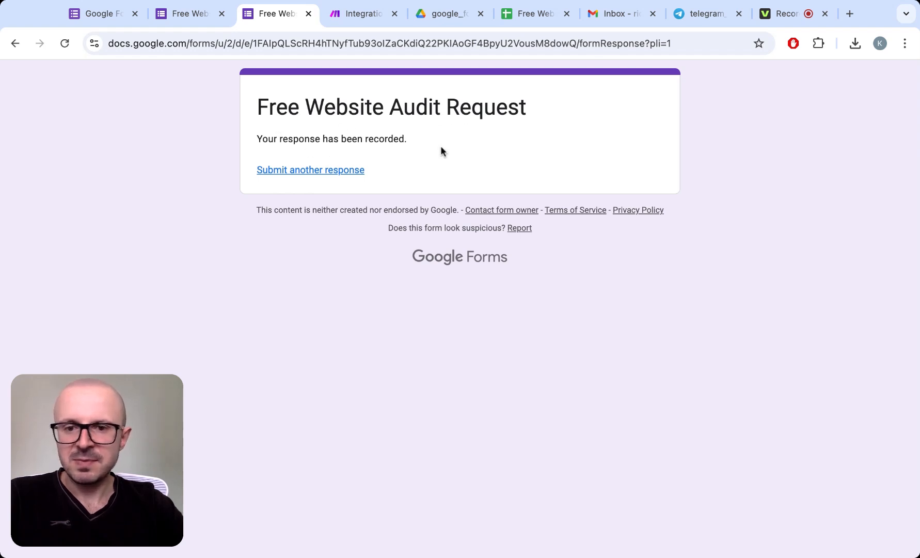
- Switch to the Make scenario with the Google Sheets, Telegram Bot and Email modules and run it once
click(360, 16)
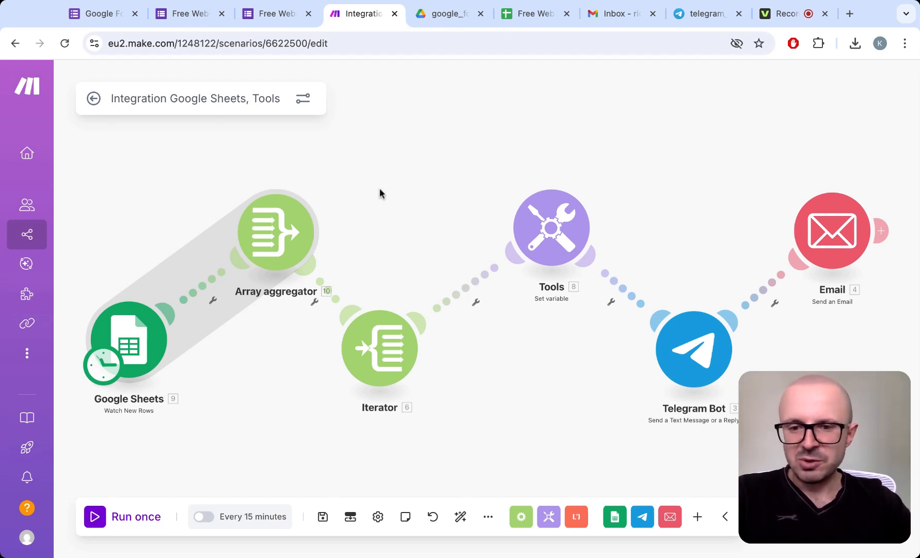
click(96, 516)
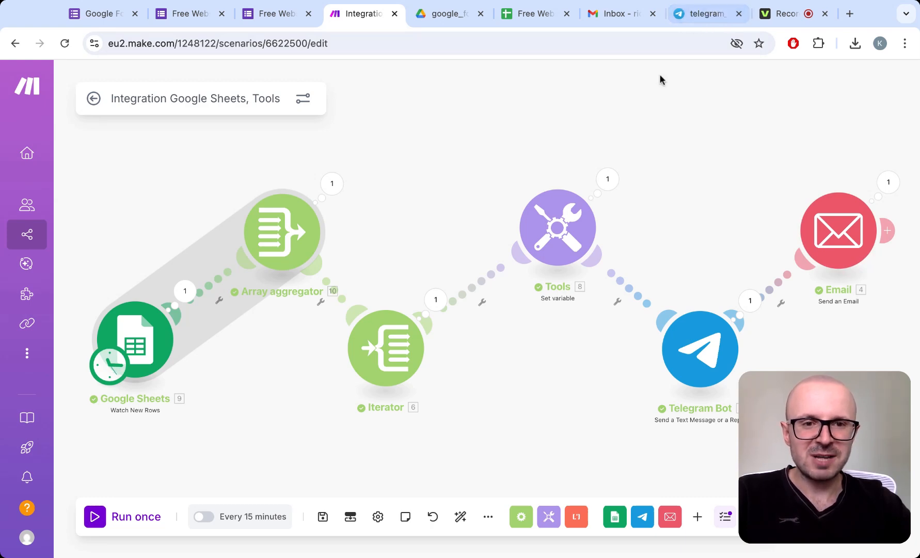
- Check the audit request alert in the Telegram bot chat and open the "Test email" from AI Conversations in Gmail
click(703, 14)
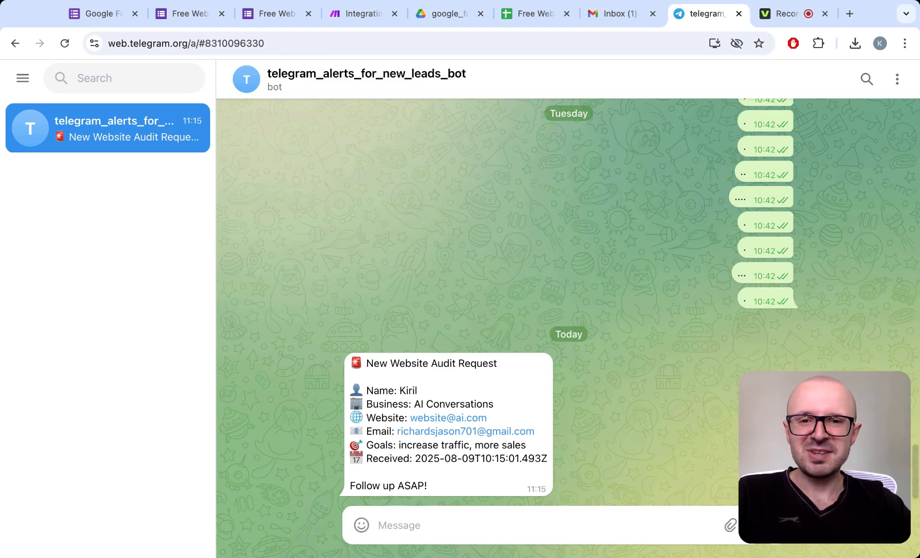
click(621, 21)
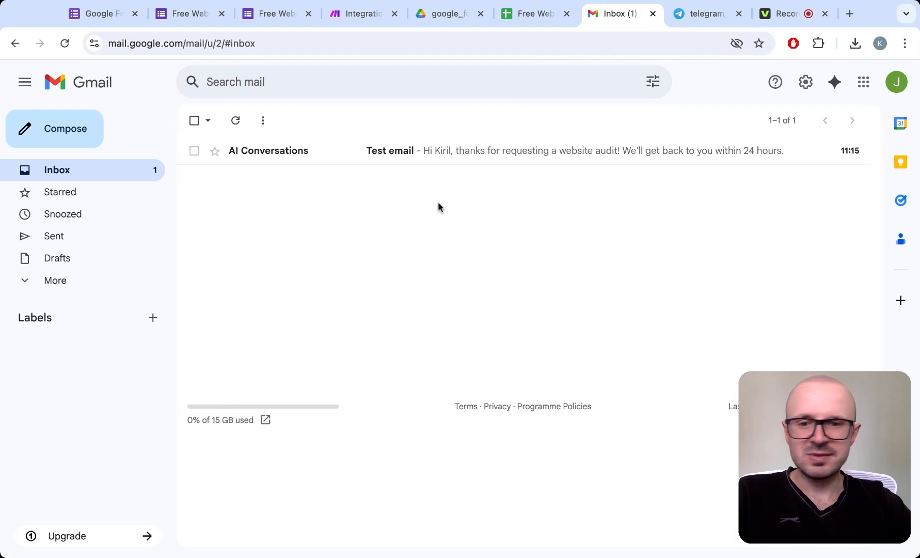
click(296, 154)
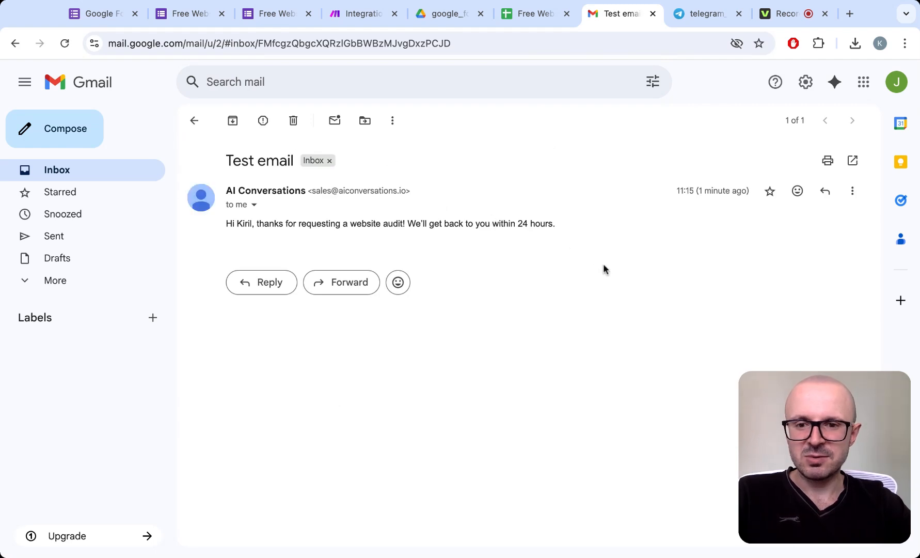